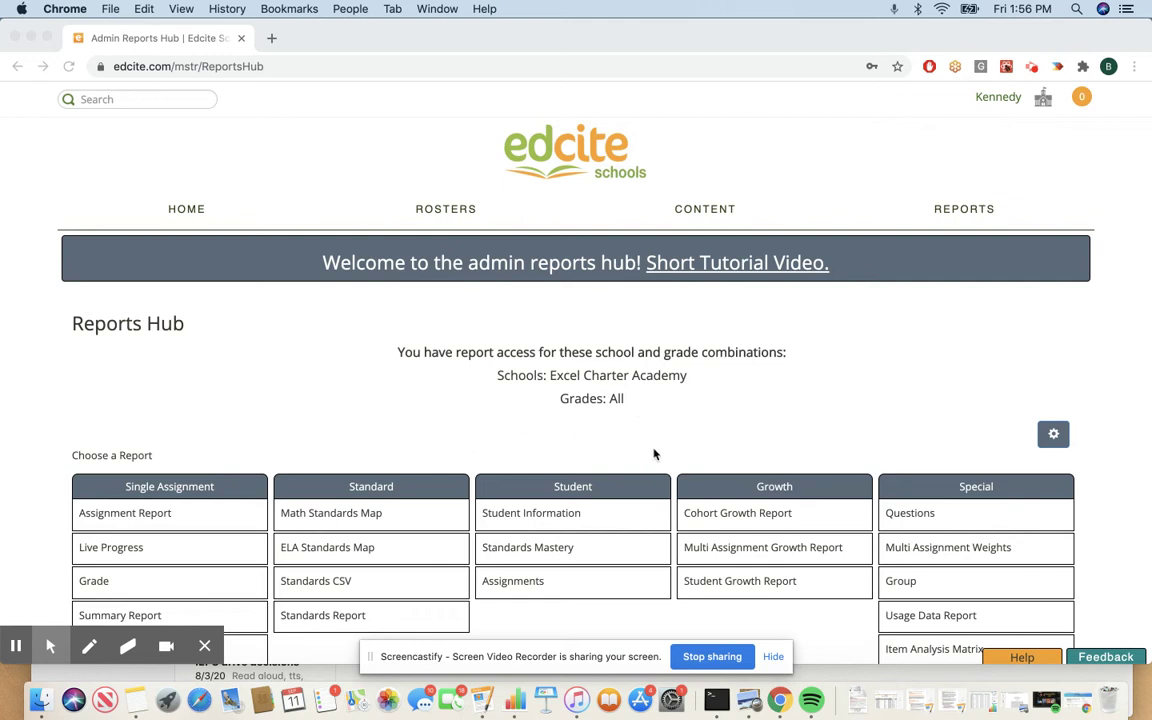
- On the Reports Hub, open the HOME dropdown listing Admin Home and Teacher Home
{"action": "scroll", "coordinate": [633, 460], "scroll_direction": "down", "scroll_amount": 1}
{"action": "scroll", "coordinate": [633, 460], "scroll_direction": "up", "scroll_amount": 1}
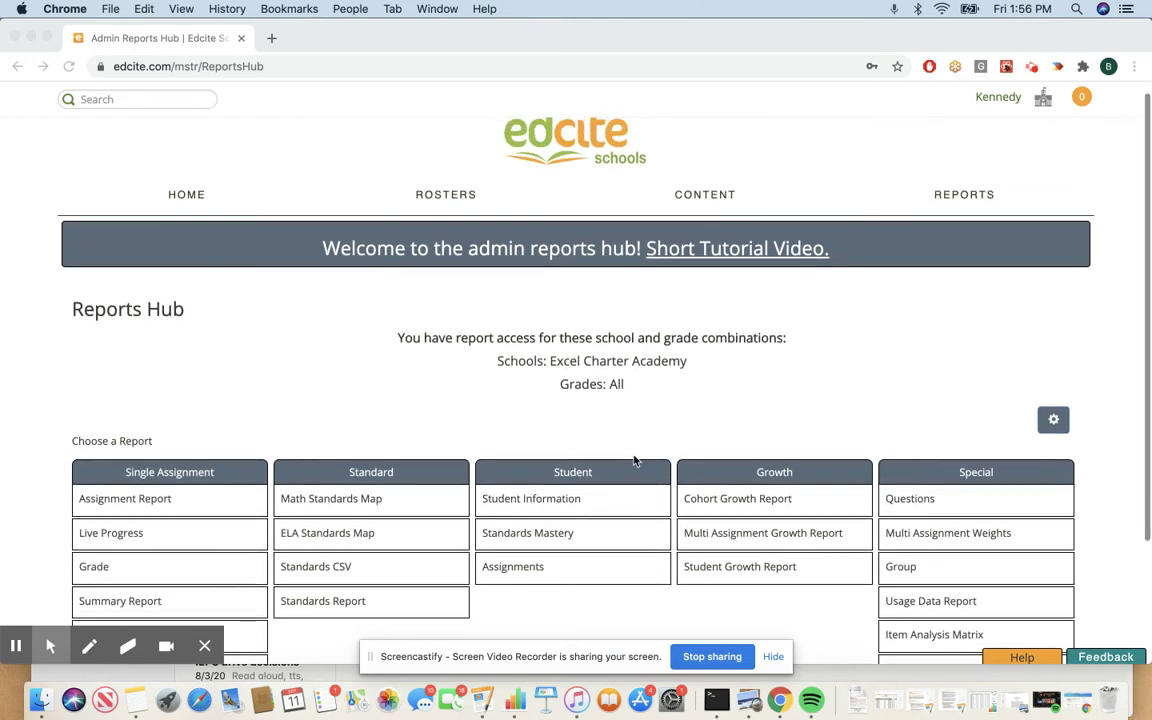
{"action": "scroll", "coordinate": [633, 460], "scroll_direction": "up", "scroll_amount": 1}
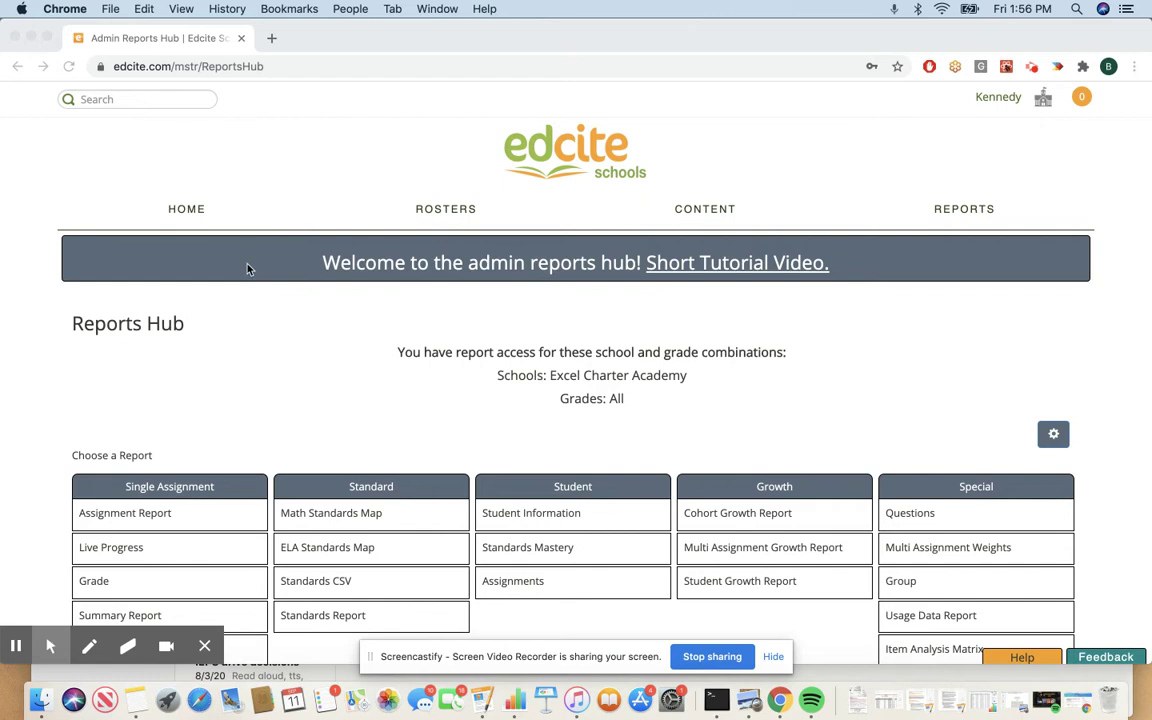
{"action": "left_click", "coordinate": [248, 334]}
{"action": "left_click", "coordinate": [192, 215]}
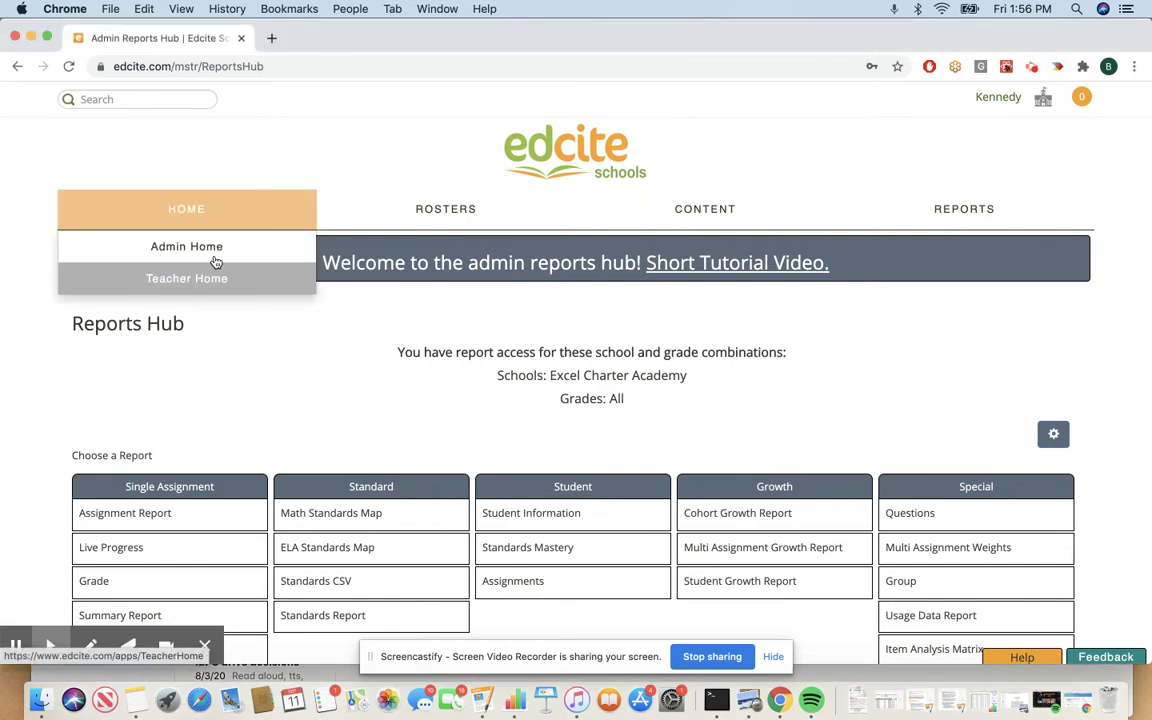
- Switch to Teacher Home and open the featured assignment Collections
{"action": "left_click", "coordinate": [205, 285]}
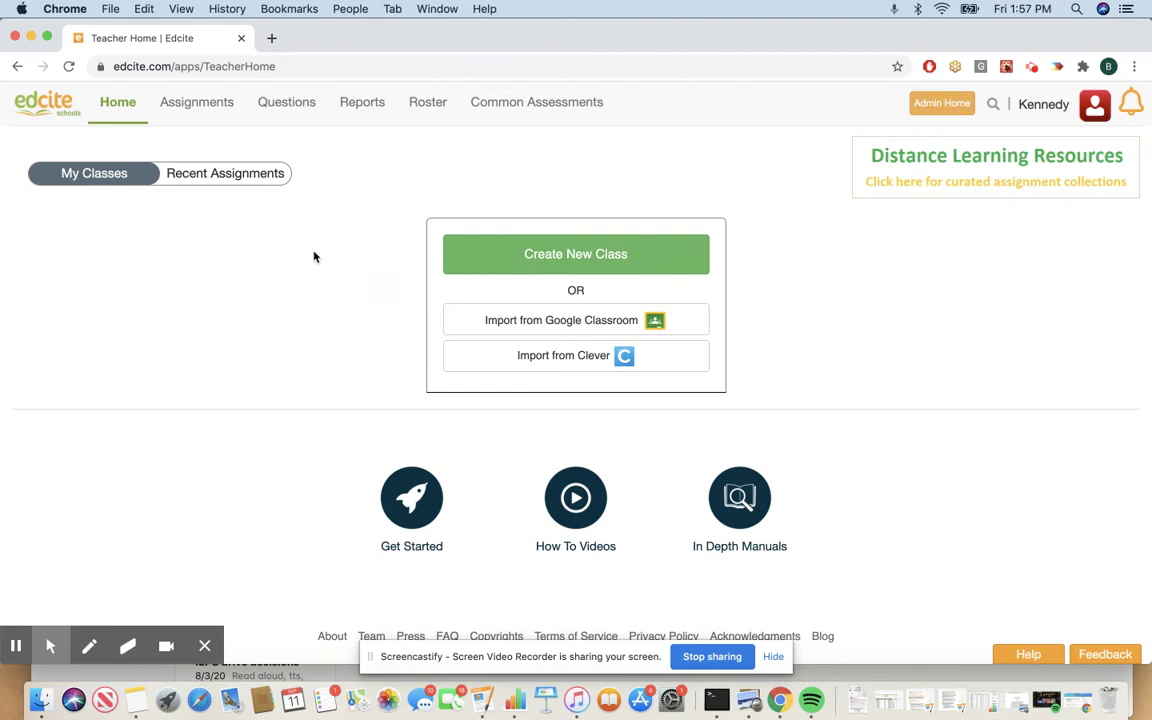
{"action": "mouse_move", "coordinate": [198, 102]}
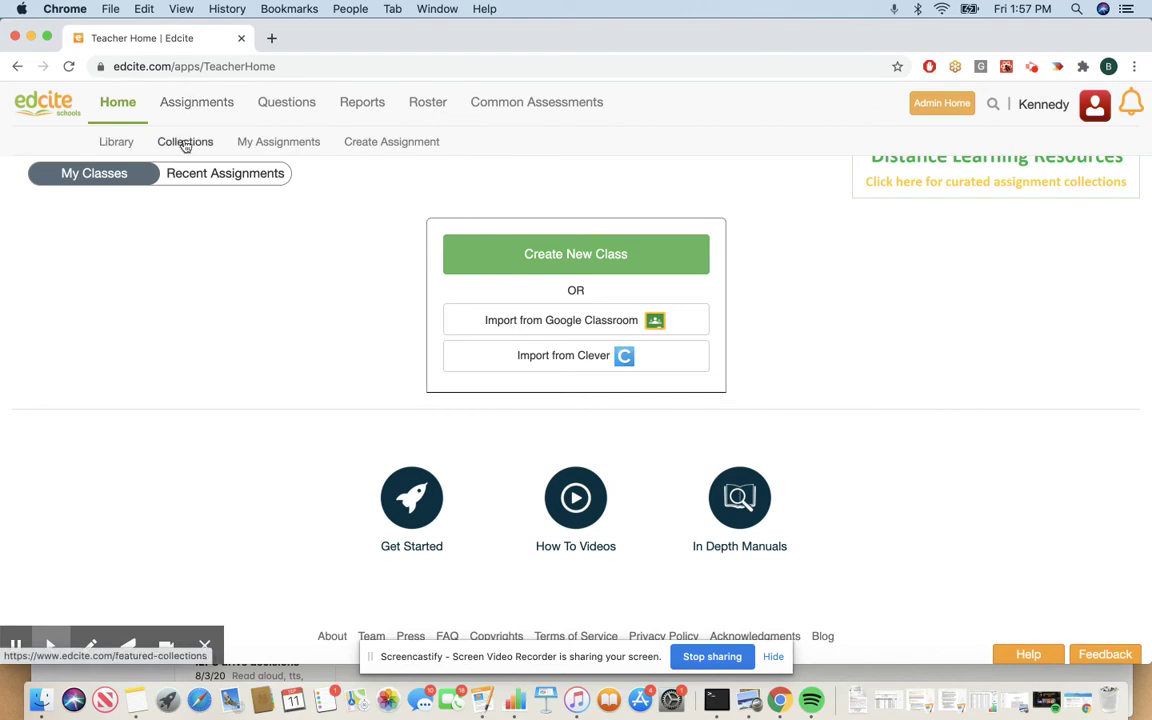
{"action": "left_click", "coordinate": [185, 143]}
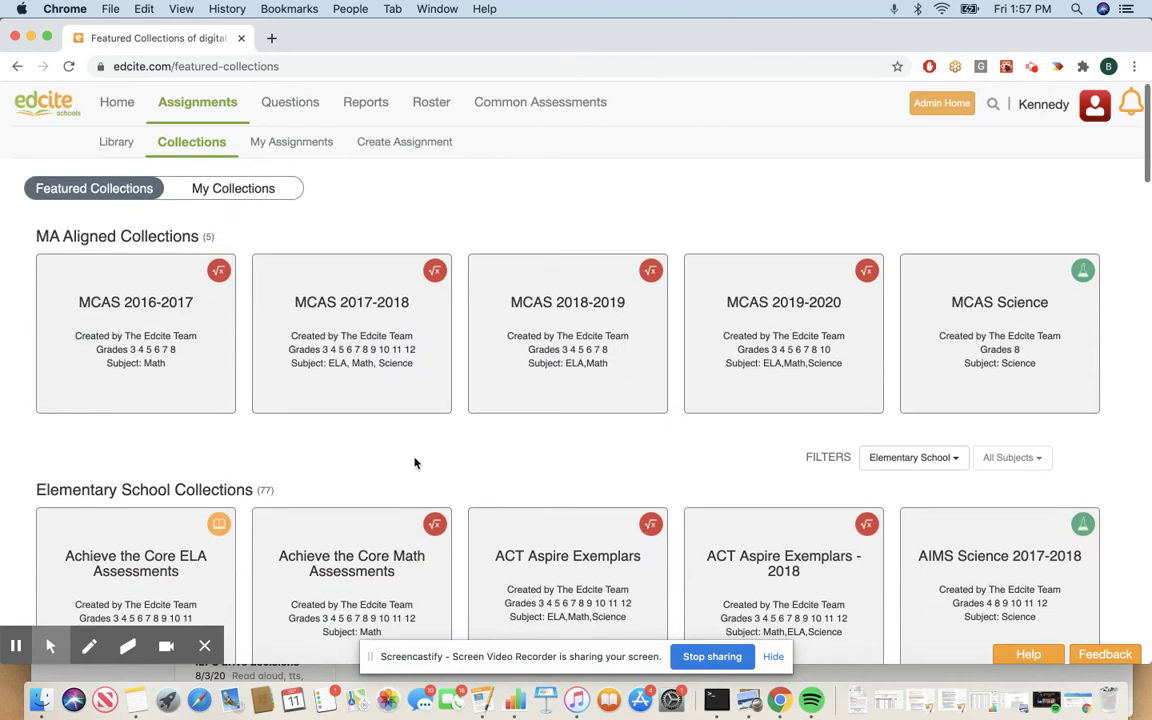
- Open the MCAS 2017-2018 featured collection
{"action": "scroll", "coordinate": [415, 463], "scroll_direction": "up", "scroll_amount": 1}
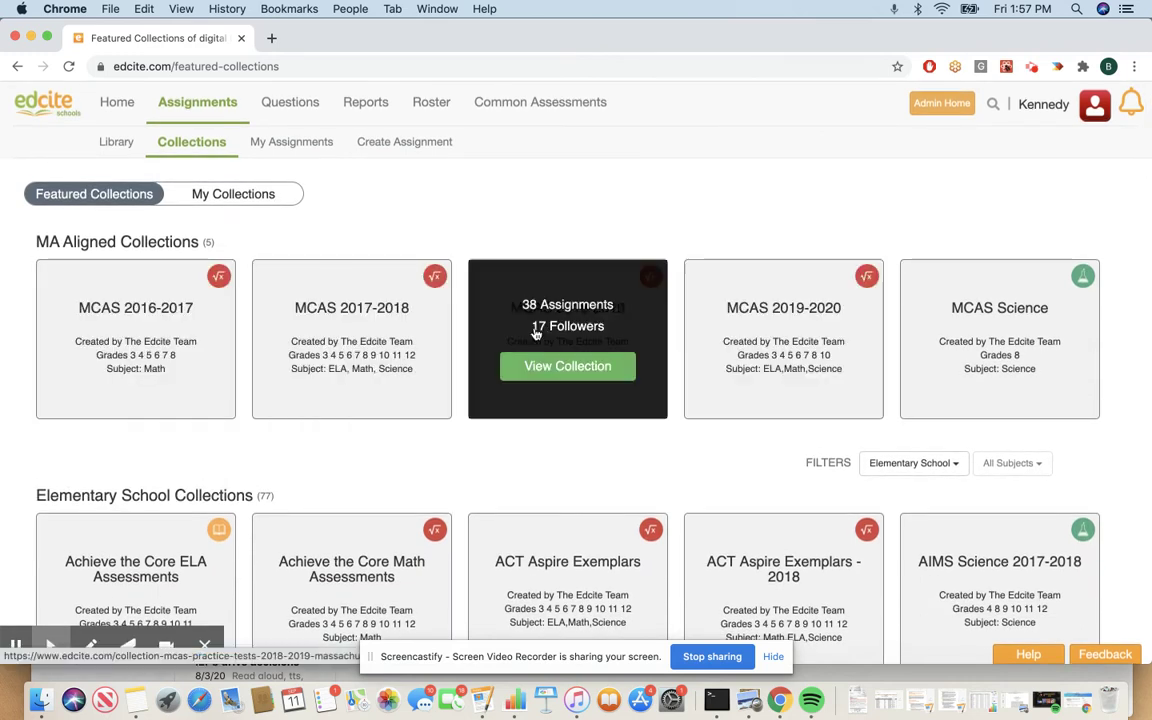
{"action": "mouse_move", "coordinate": [410, 365]}
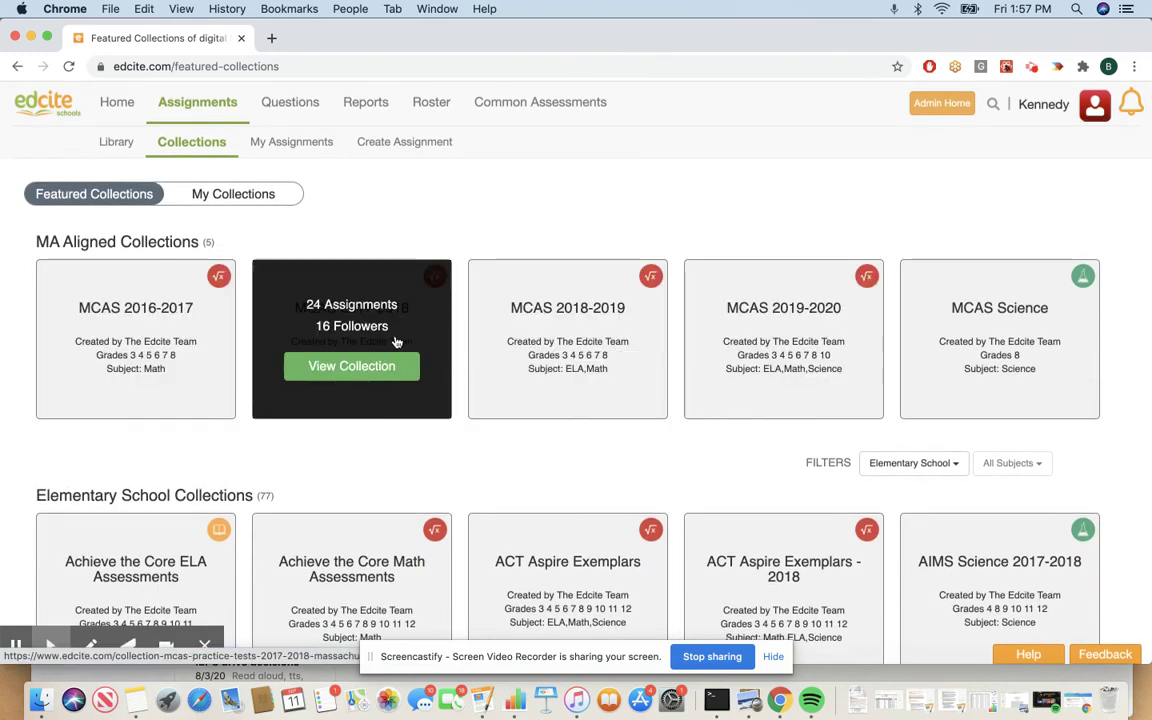
{"action": "left_click", "coordinate": [352, 367]}
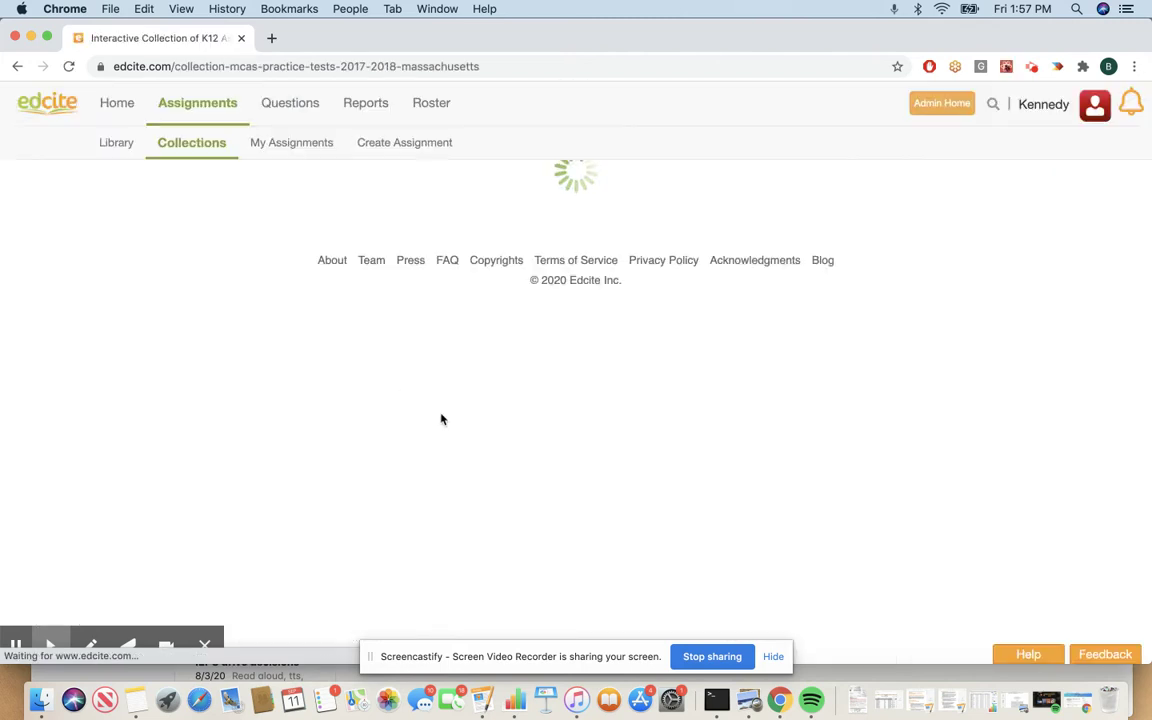
- Review the Grade 3 ELA assignment's copy and edit options, then return to featured collections
{"action": "scroll", "coordinate": [676, 483], "scroll_direction": "down", "scroll_amount": 2}
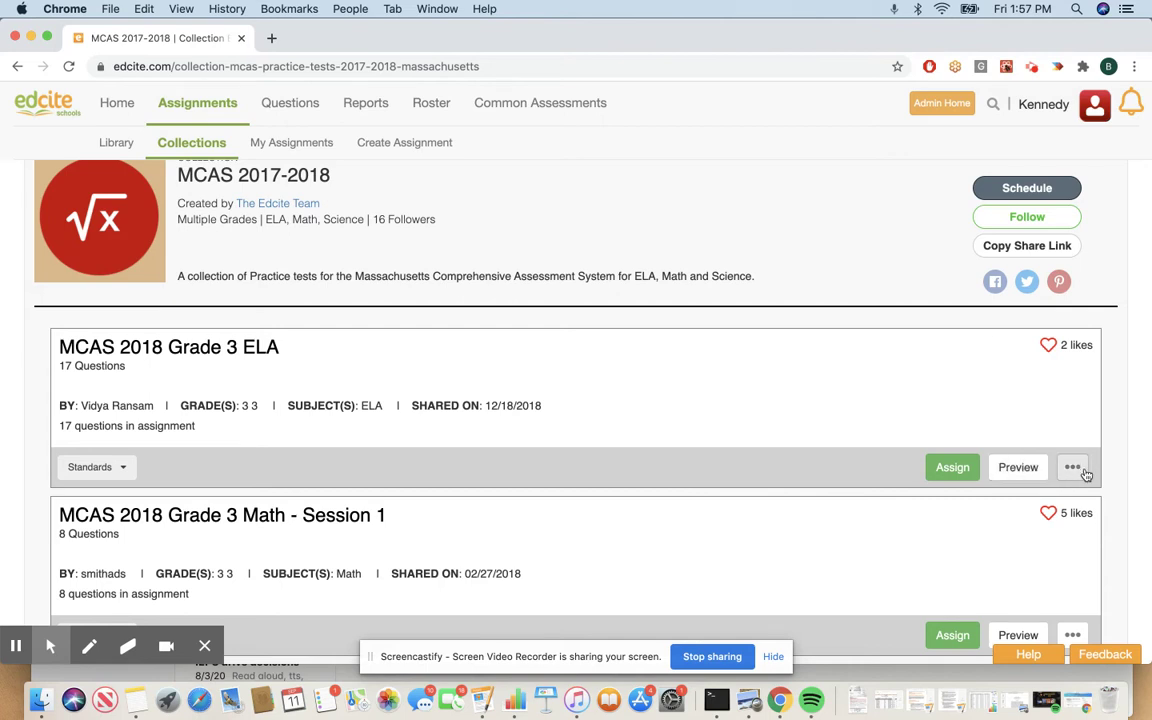
{"action": "left_click", "coordinate": [1073, 469]}
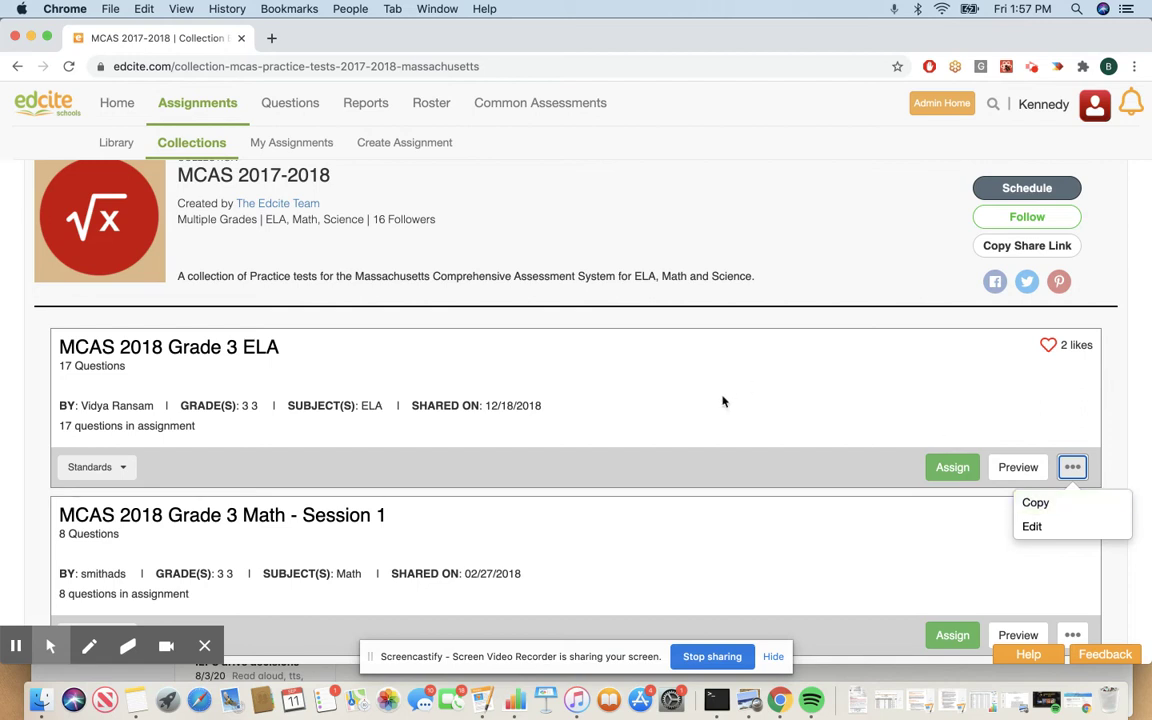
{"action": "left_click", "coordinate": [192, 143]}
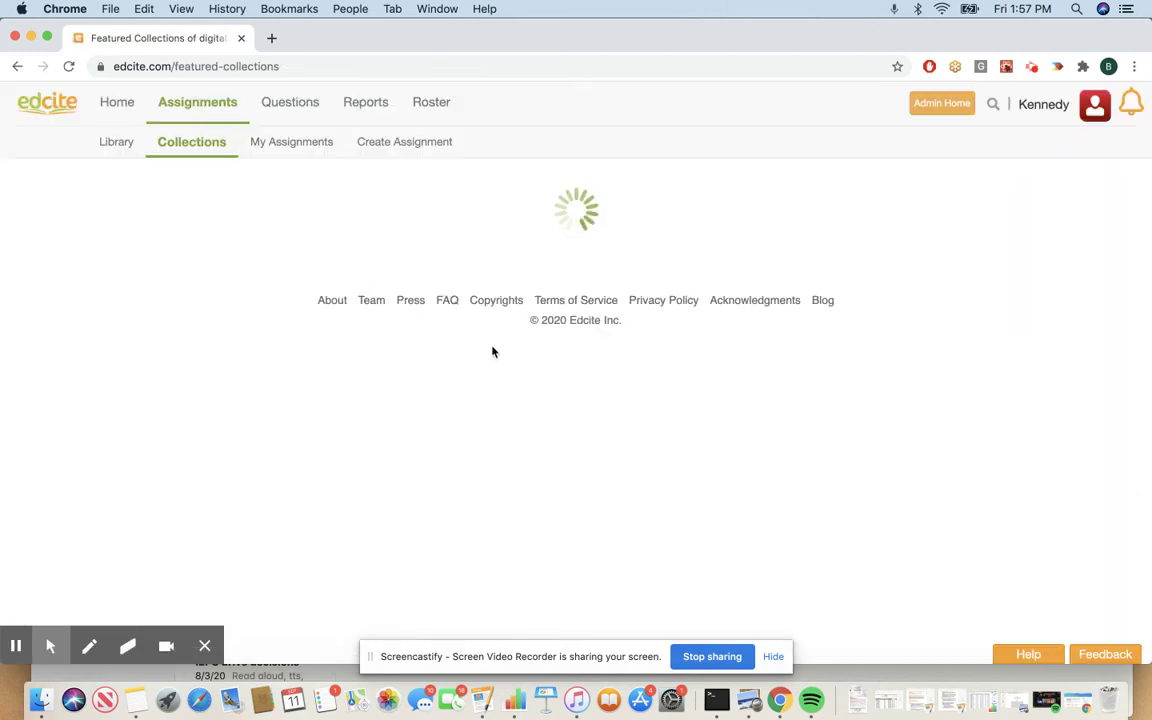
- Filter featured collections to All Grades, then go to the Assignment Library
{"action": "mouse_move", "coordinate": [636, 344]}
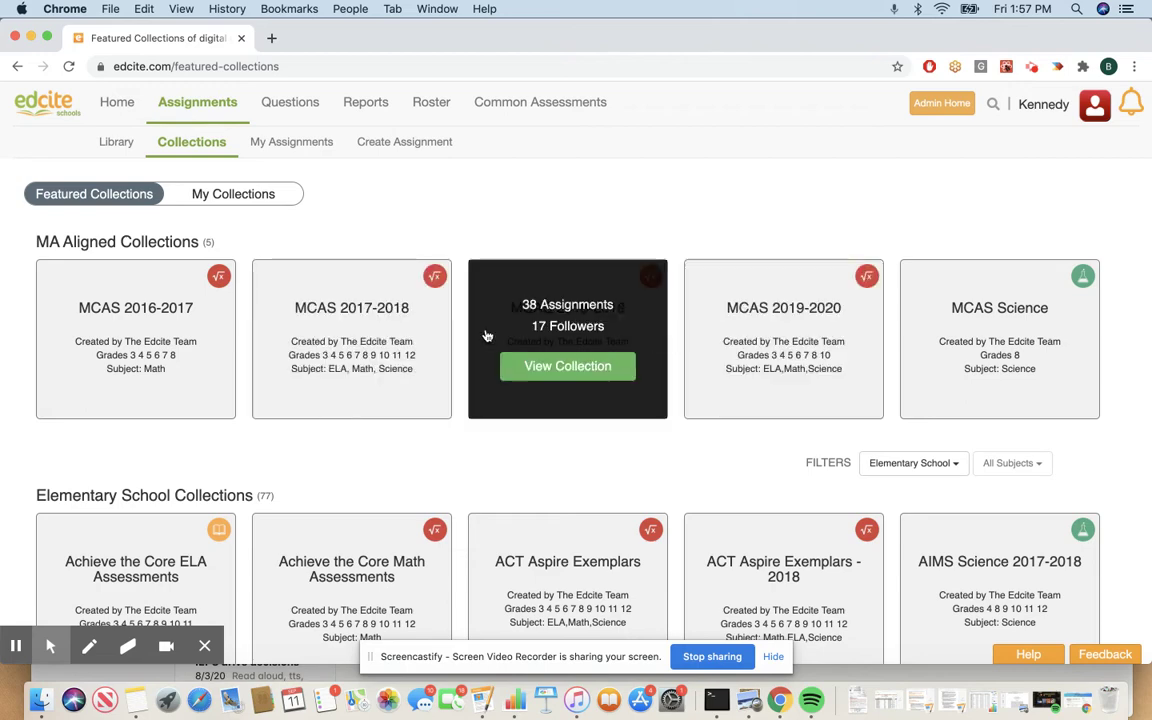
{"action": "scroll", "coordinate": [576, 380], "scroll_direction": "down", "scroll_amount": 5}
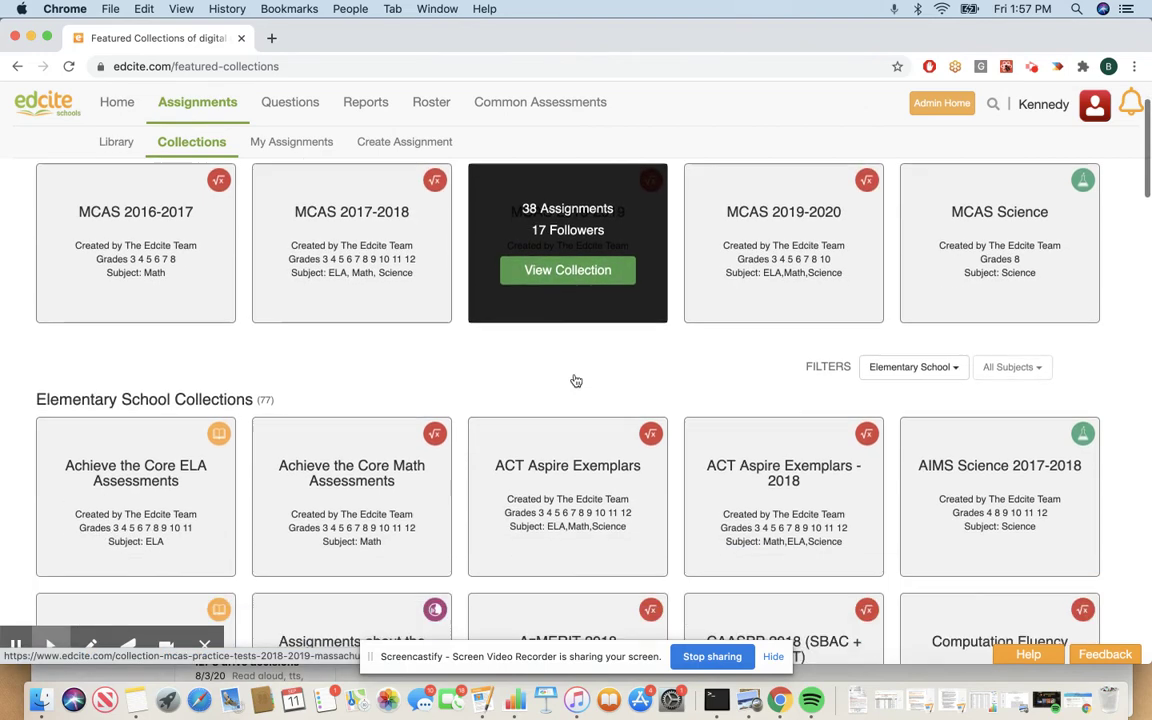
{"action": "left_click", "coordinate": [946, 208]}
{"action": "left_click", "coordinate": [903, 239]}
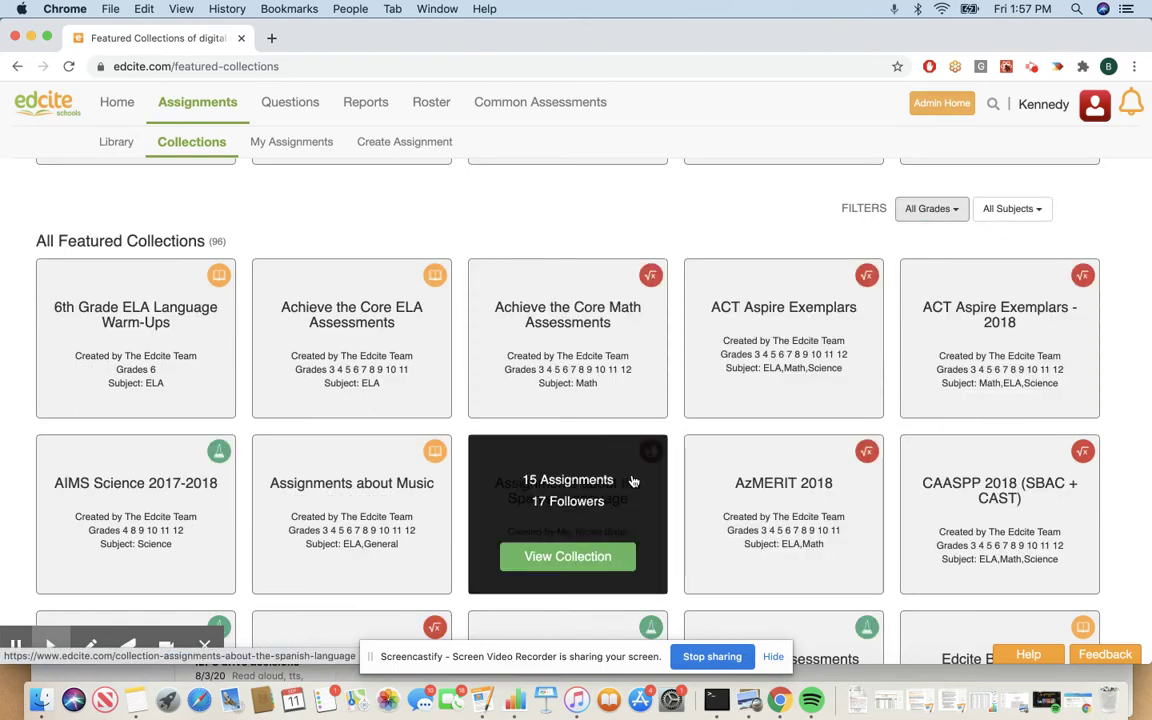
{"action": "scroll", "coordinate": [632, 481], "scroll_direction": "up", "scroll_amount": 5}
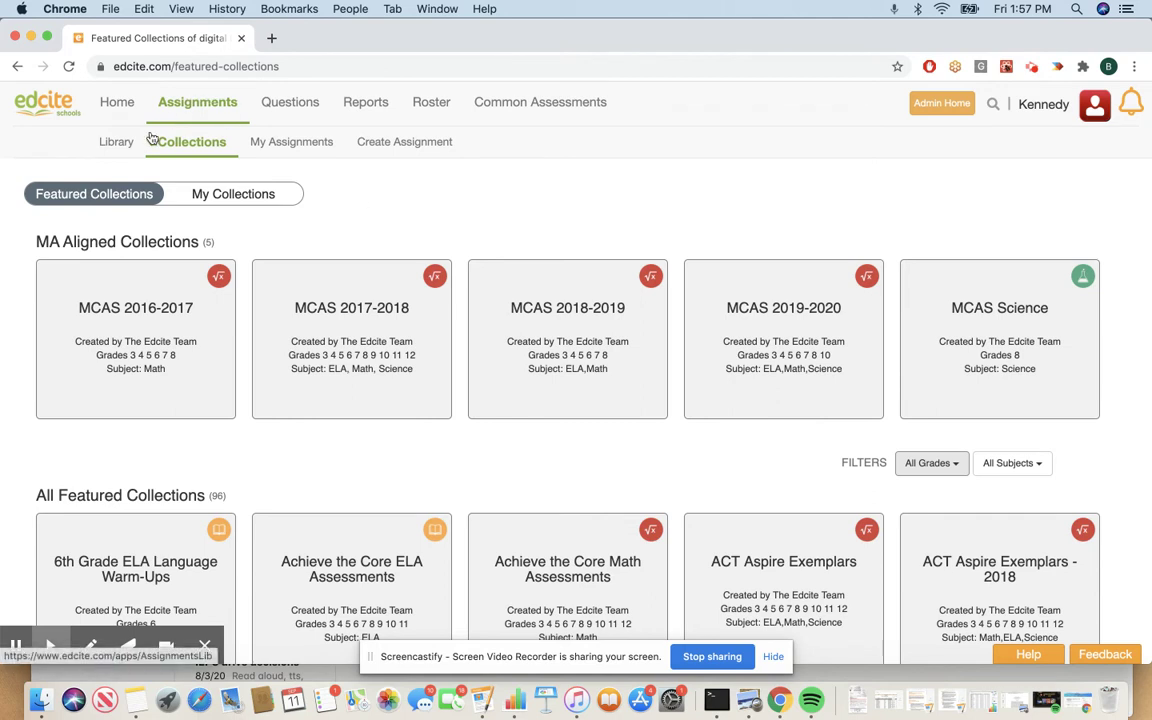
{"action": "left_click", "coordinate": [117, 144]}
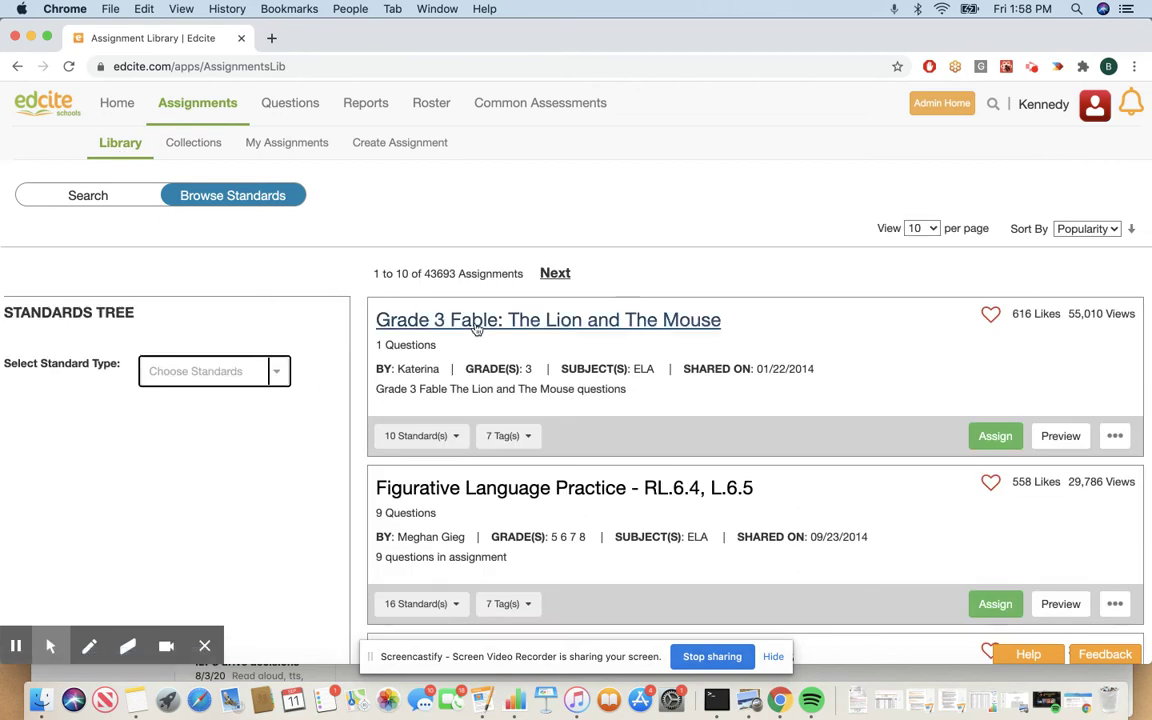
- Browse library assignments by OH standards, narrowing to Grade 2 standard 2.NBT.2
{"action": "left_click", "coordinate": [280, 372]}
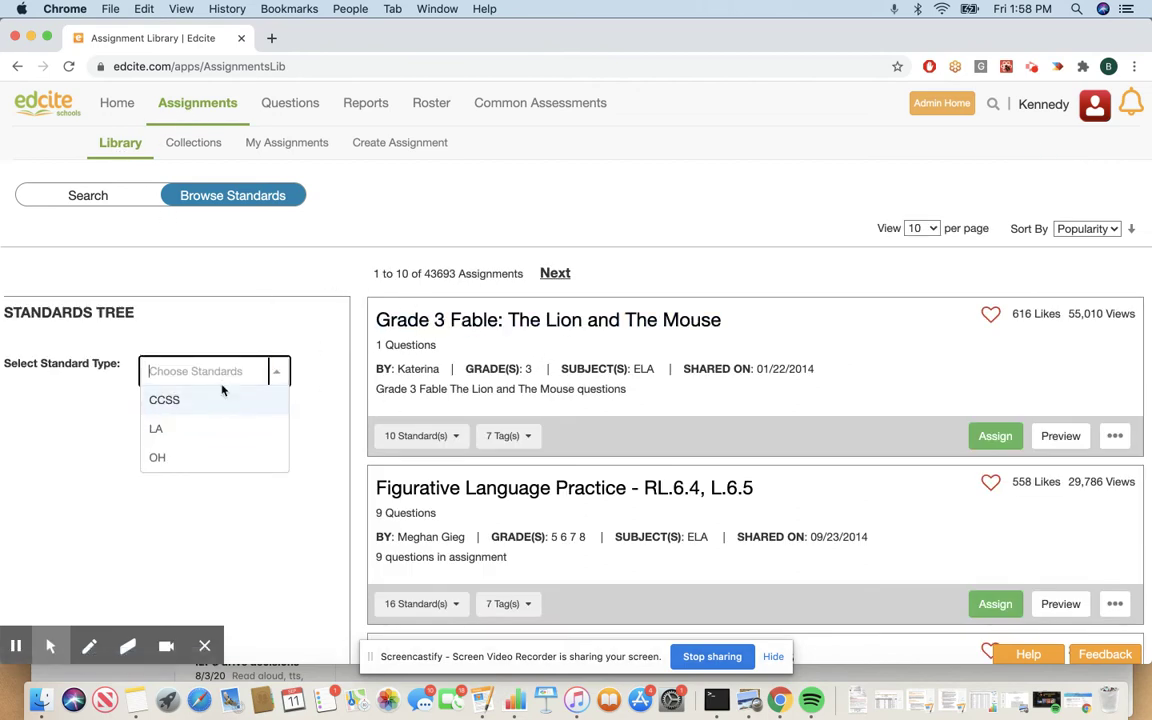
{"action": "left_click", "coordinate": [217, 456]}
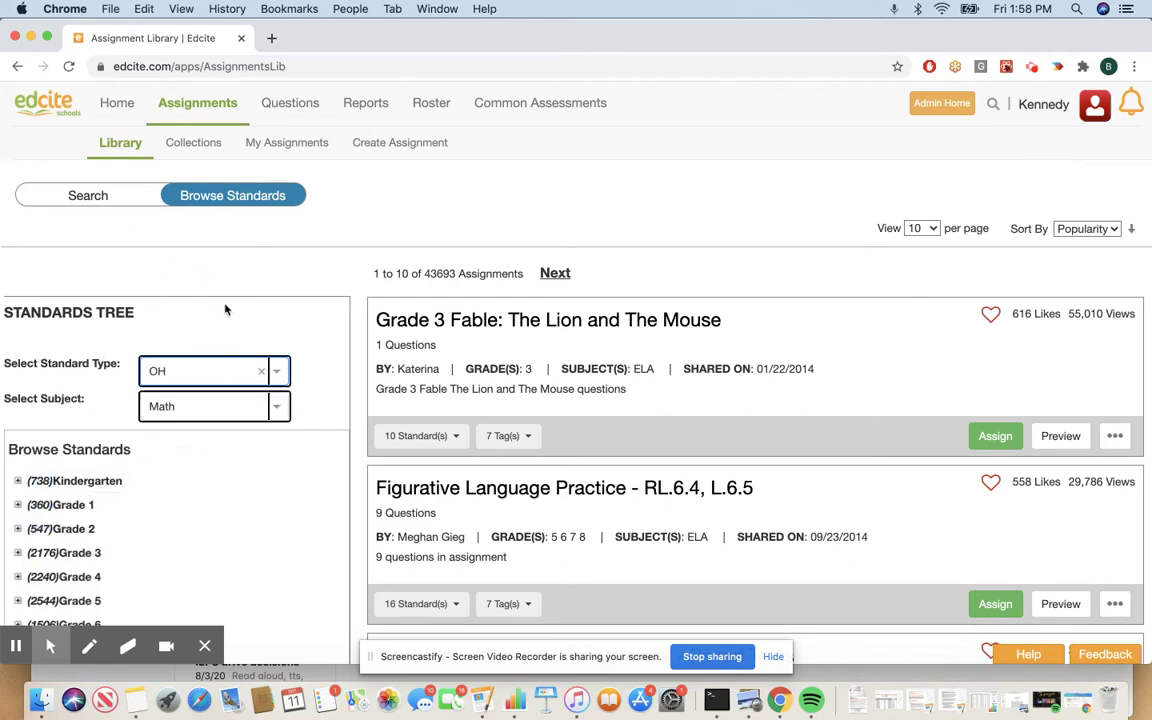
{"action": "left_click", "coordinate": [62, 528]}
{"action": "scroll", "coordinate": [80, 532], "scroll_direction": "down", "scroll_amount": 1}
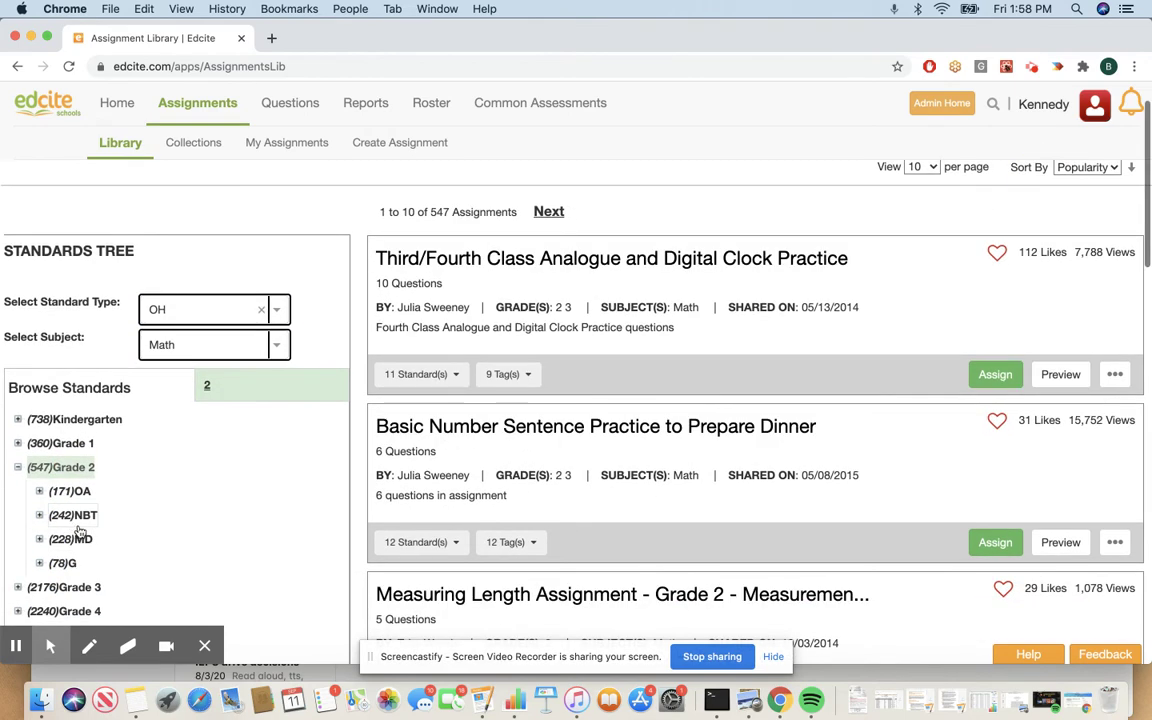
{"action": "left_click", "coordinate": [75, 518]}
{"action": "left_click", "coordinate": [135, 538]}
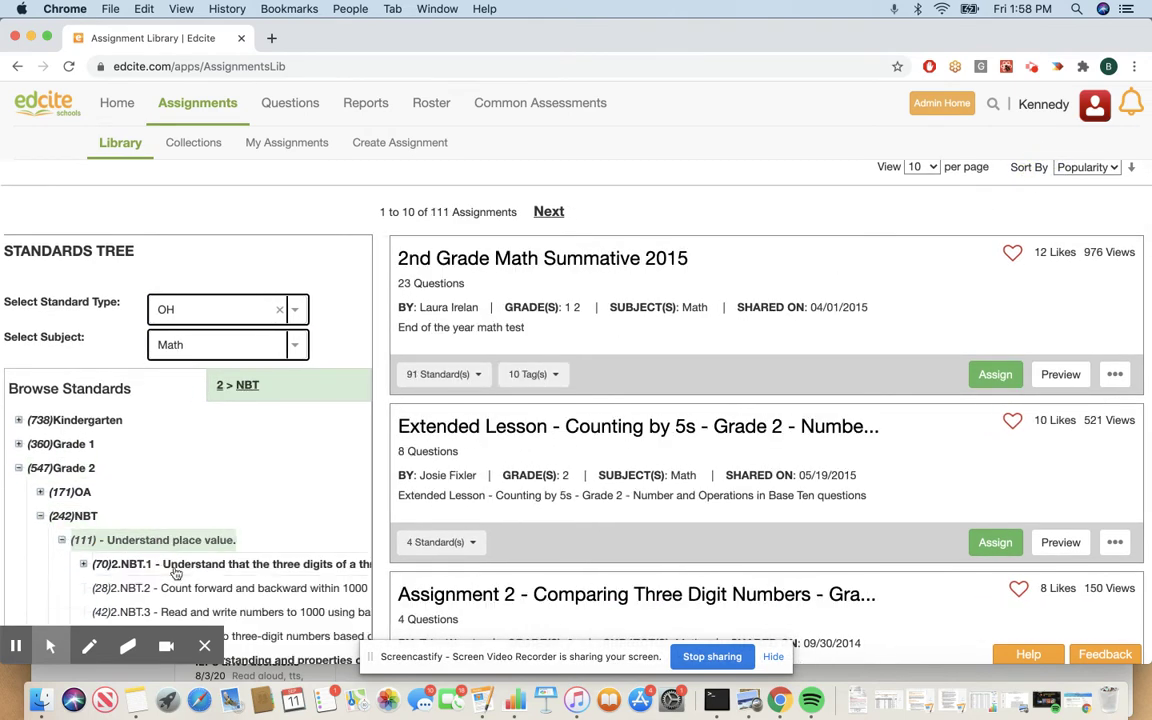
{"action": "left_click", "coordinate": [172, 588]}
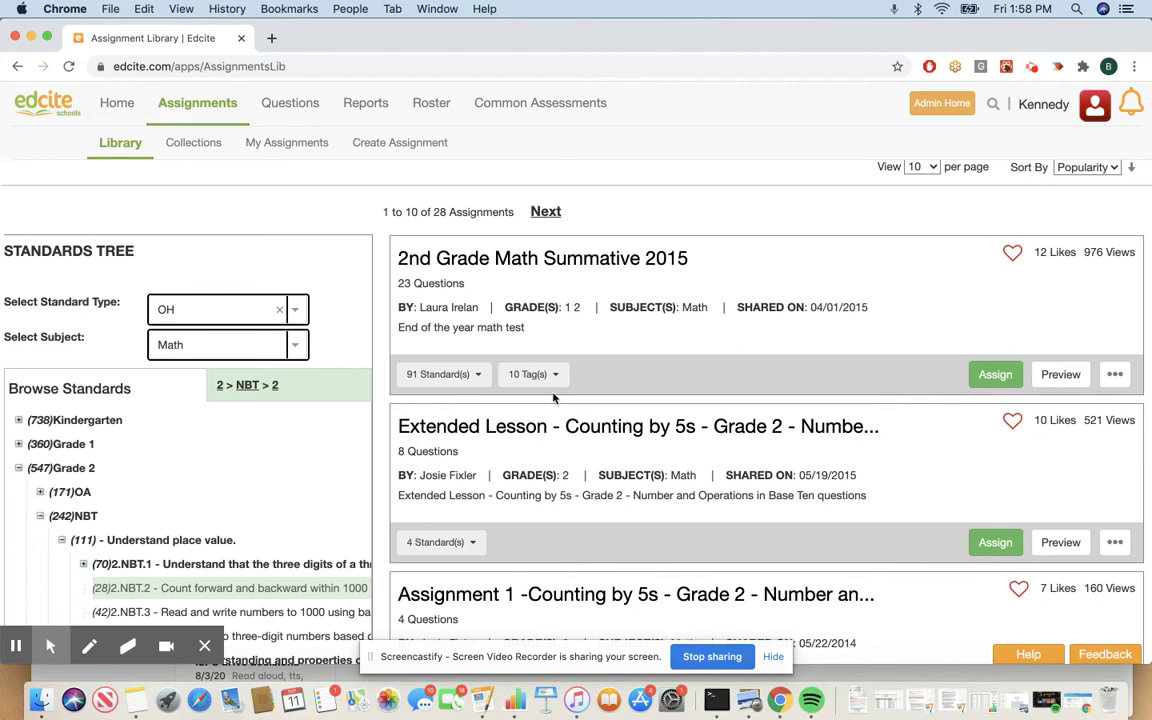
{"action": "scroll", "coordinate": [553, 398], "scroll_direction": "up", "scroll_amount": 1}
- Switch to keyword search, view the Yosemite assignment's options, then go to the Question Bank
{"action": "left_click", "coordinate": [121, 198]}
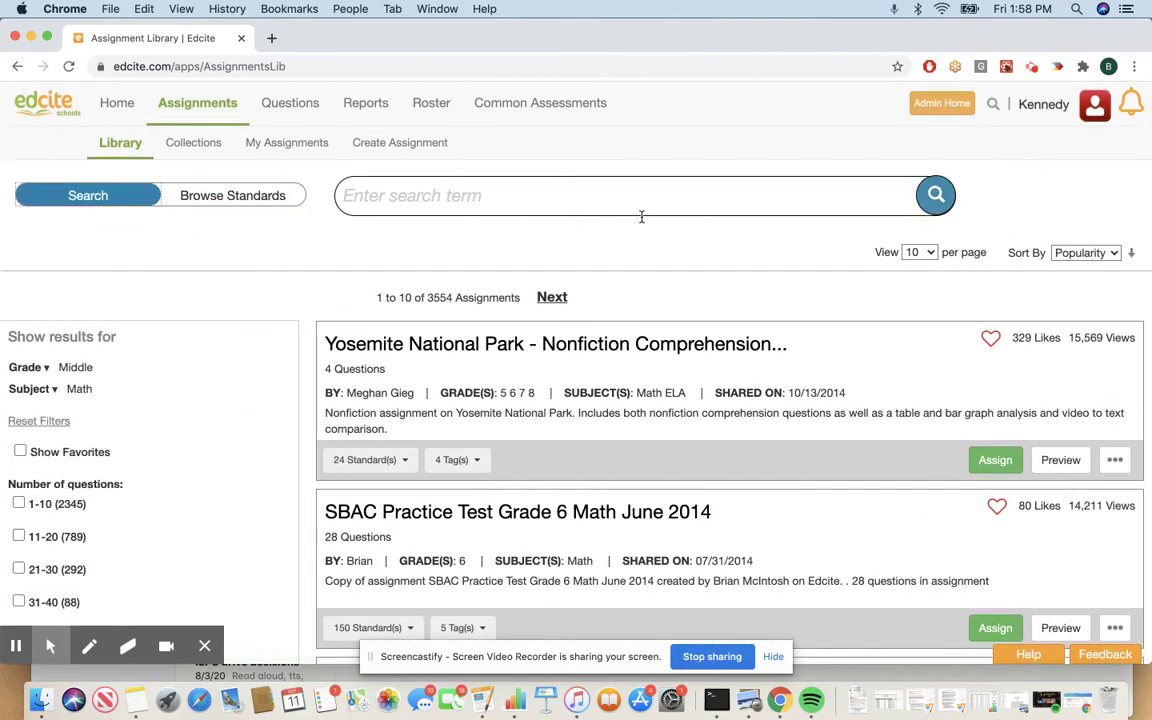
{"action": "left_click", "coordinate": [1114, 460]}
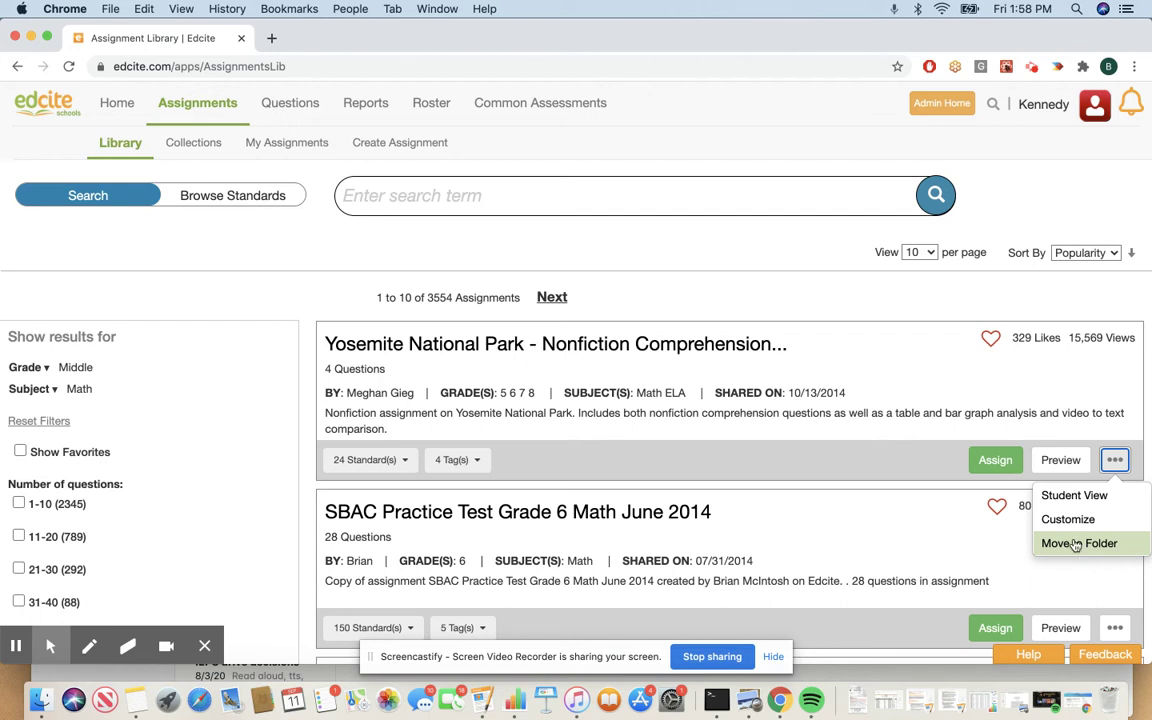
{"action": "mouse_move", "coordinate": [300, 106]}
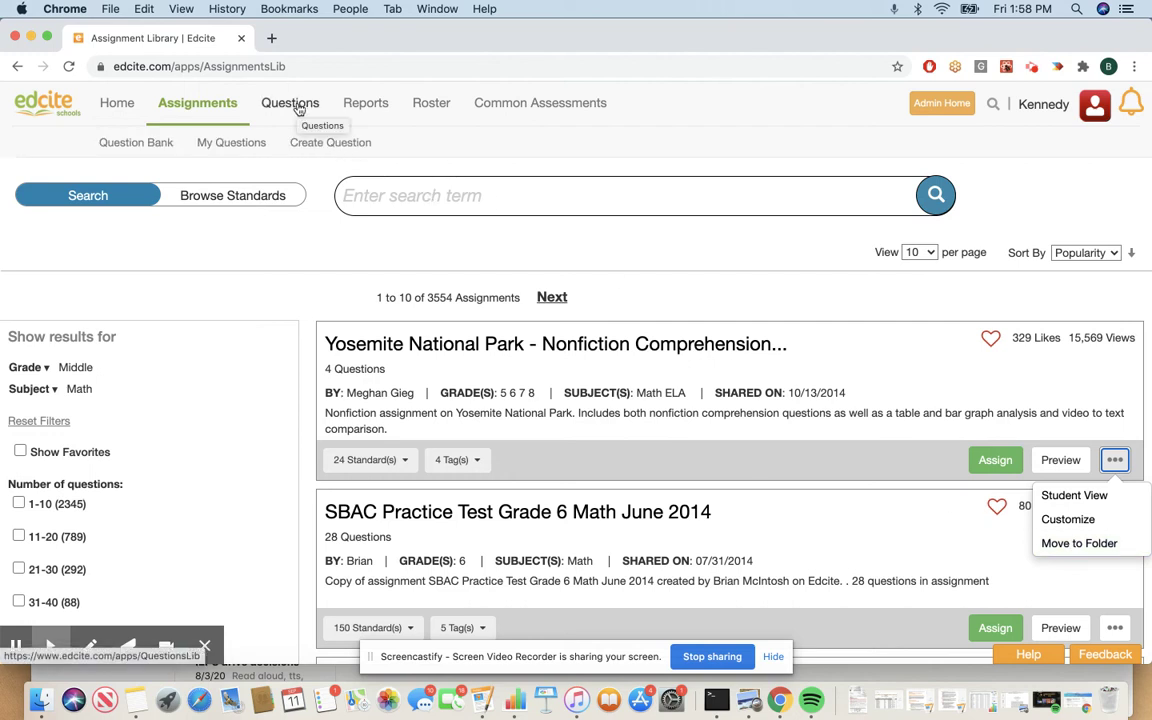
{"action": "left_click", "coordinate": [155, 145]}
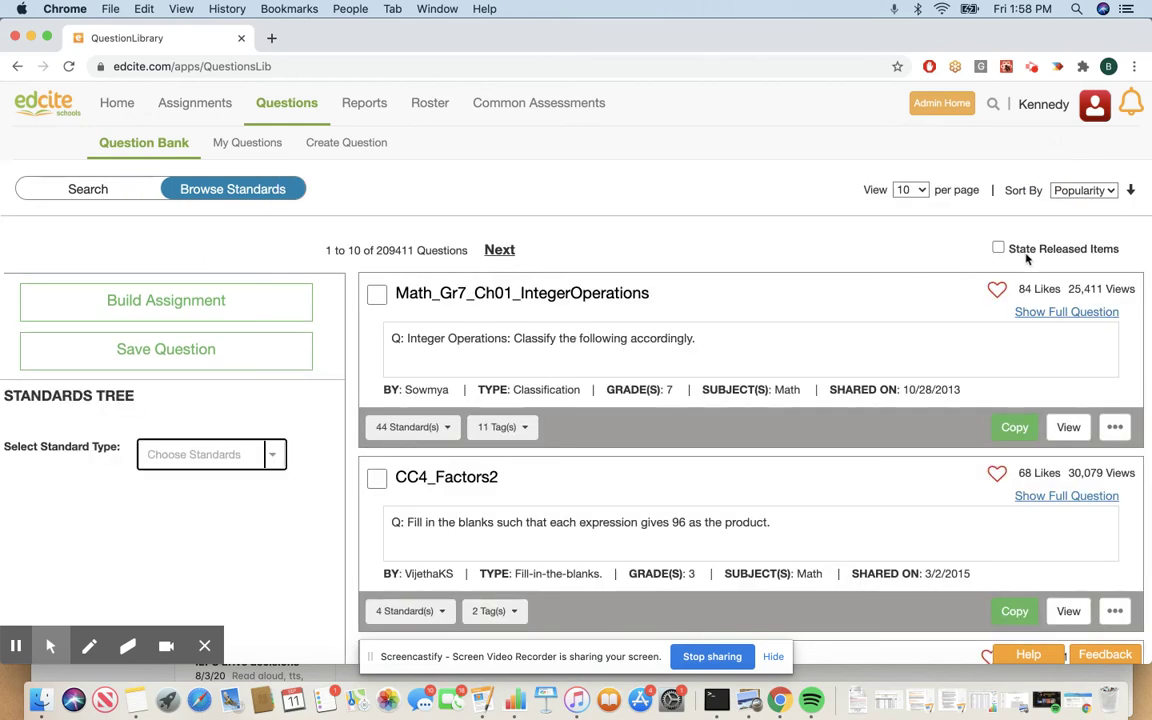
- Filter to State Released Items, pick SBAC Grade 5 Q07 and NY Grade 6 Q21, and build an assignment
{"action": "left_click", "coordinate": [998, 249]}
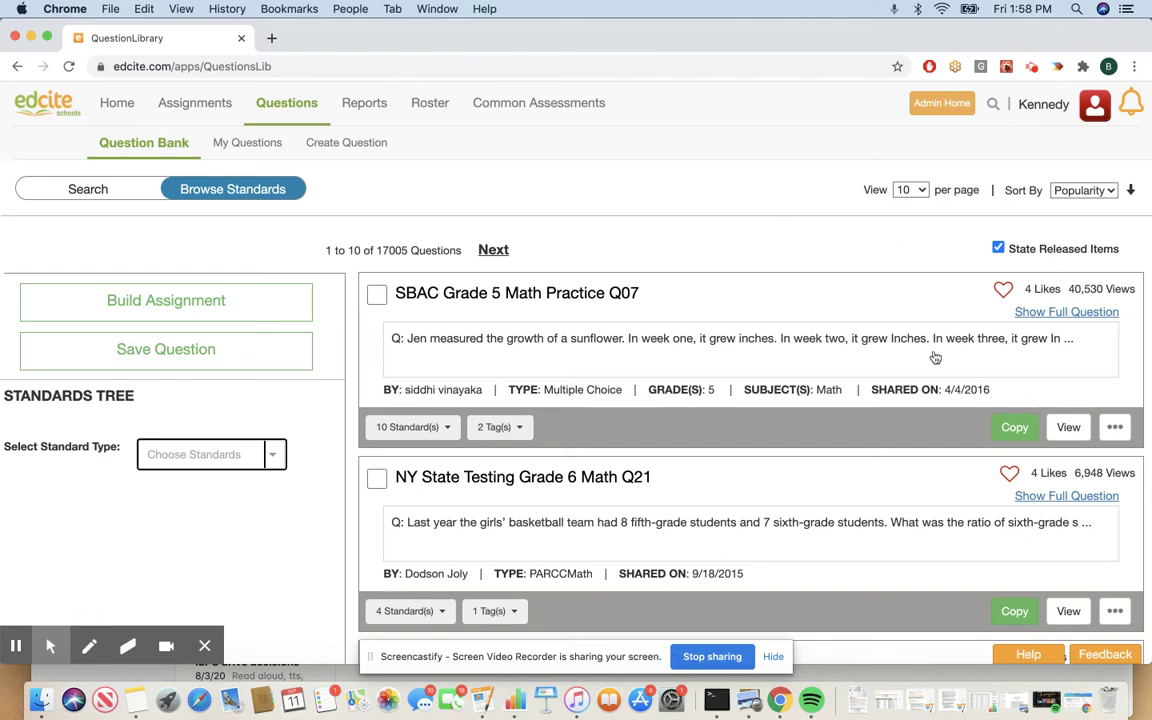
{"action": "left_click", "coordinate": [272, 454]}
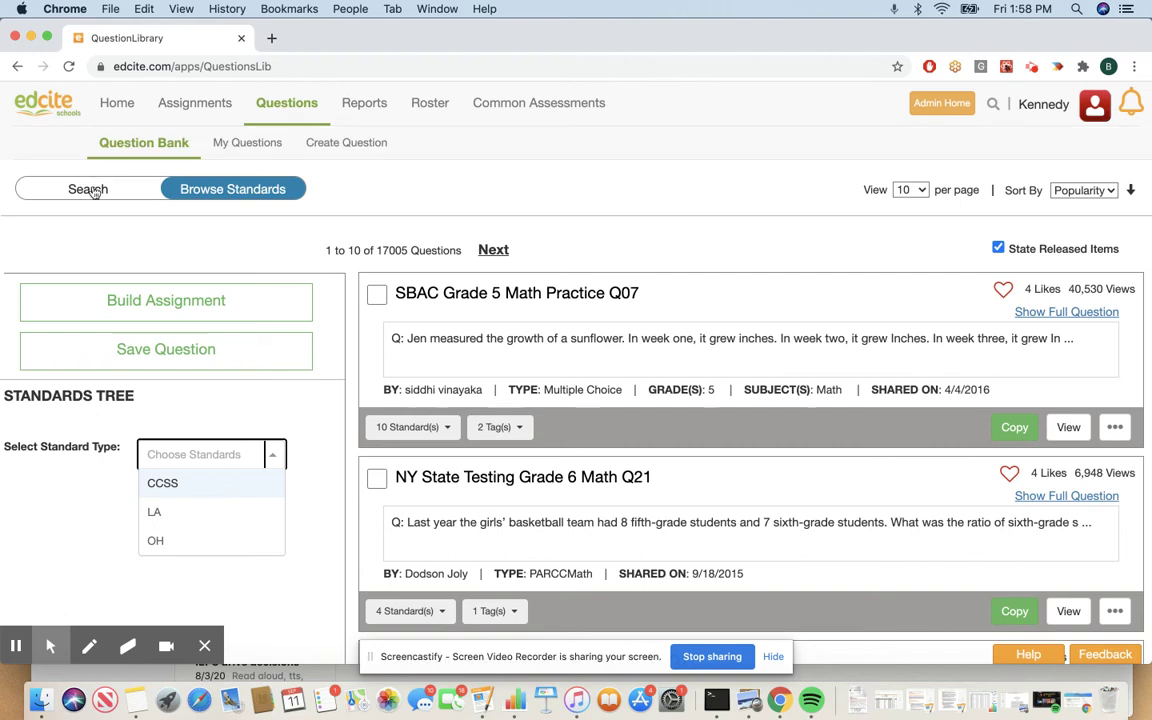
{"action": "left_click", "coordinate": [377, 294]}
{"action": "left_click", "coordinate": [377, 478]}
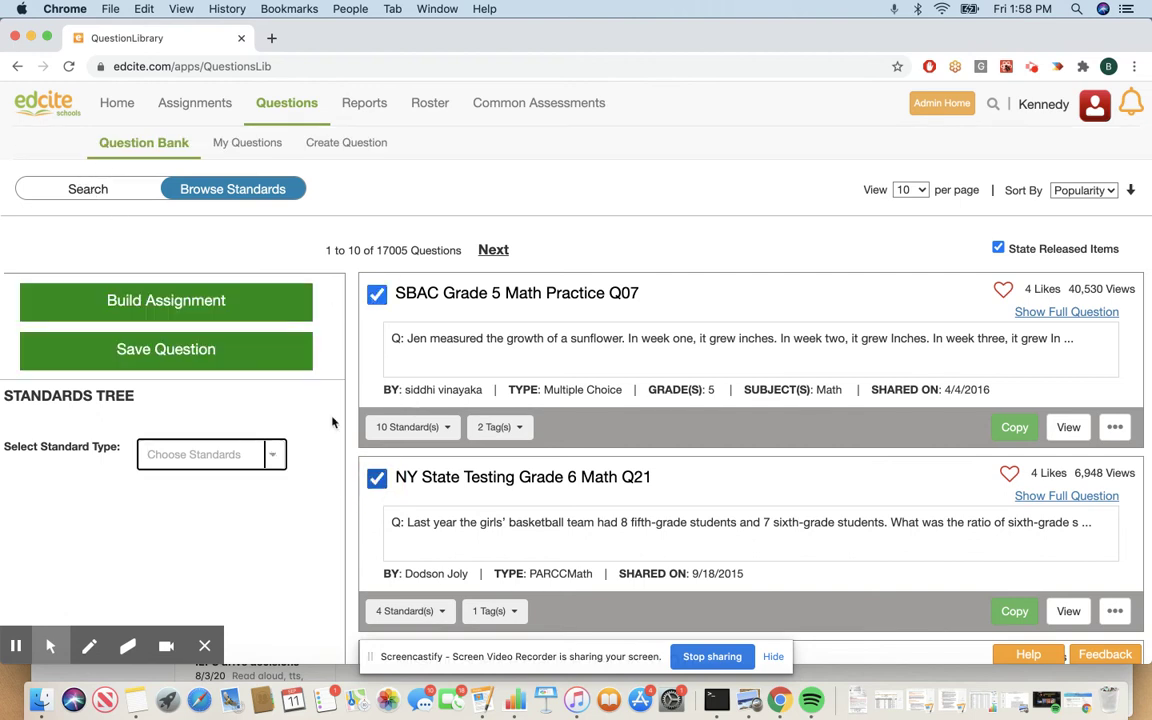
{"action": "left_click", "coordinate": [234, 310]}
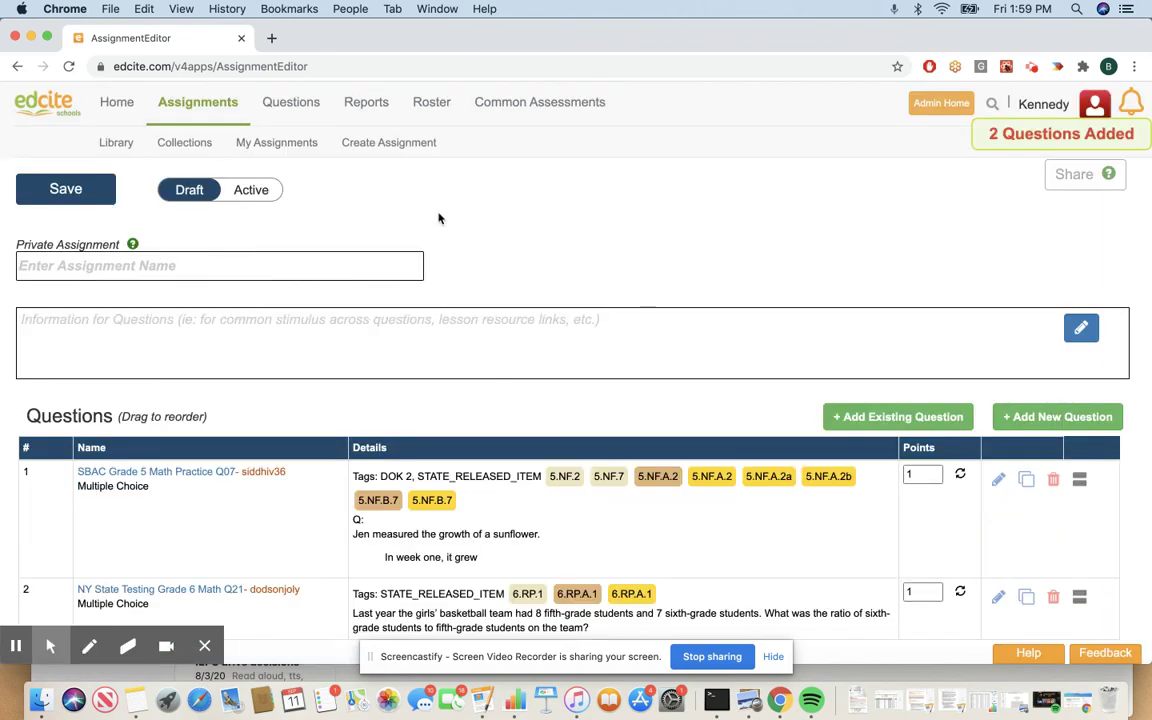
- Name the assignment 'demo assignment', save it, and switch it from Draft to Active
{"action": "left_click", "coordinate": [112, 266]}
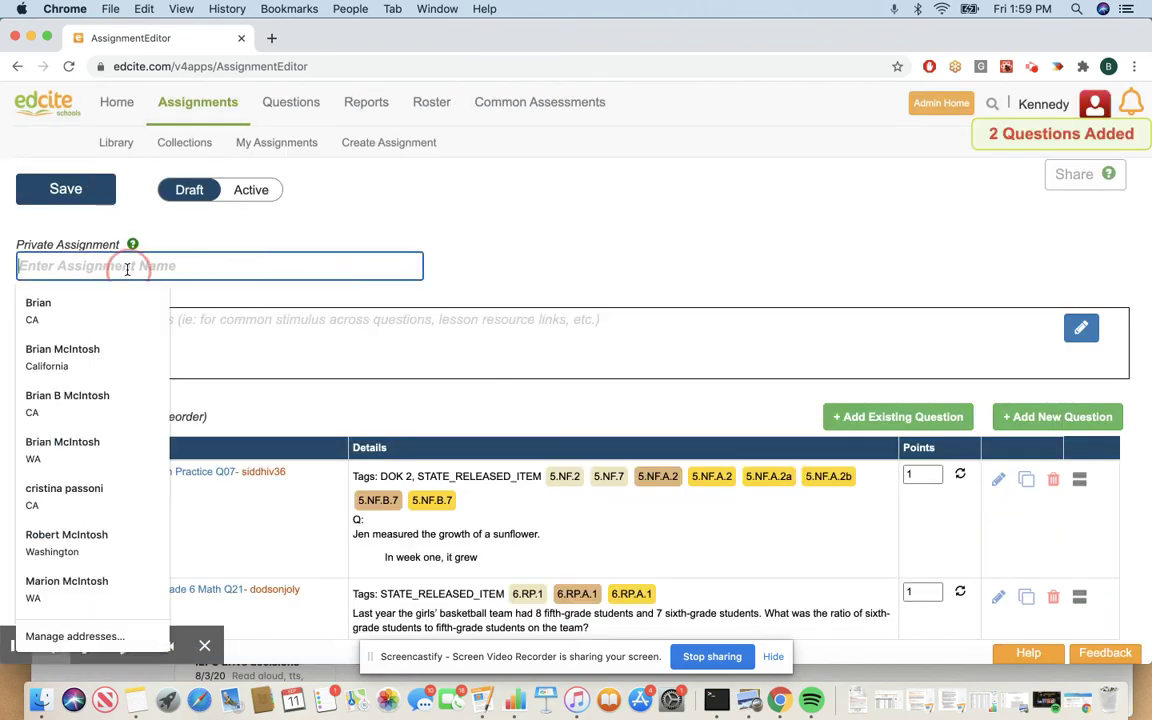
{"action": "type", "text": "e"}
{"action": "key", "text": "BackSpace"}
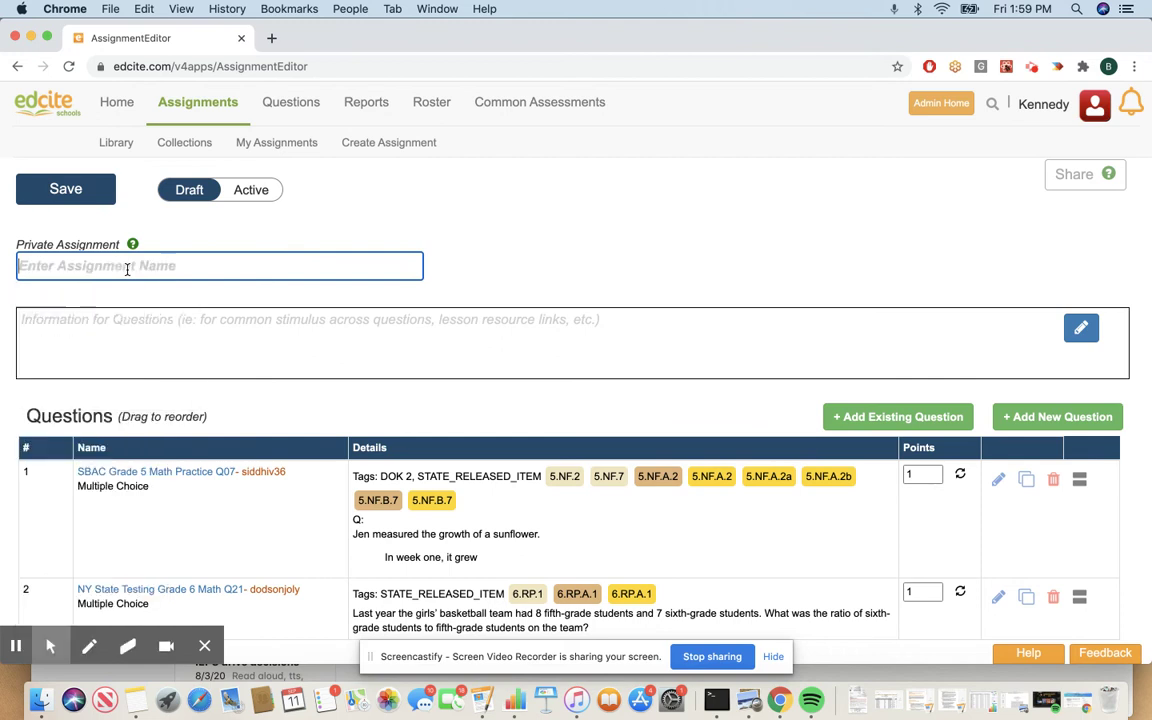
{"action": "type", "text": "demo assignment"}
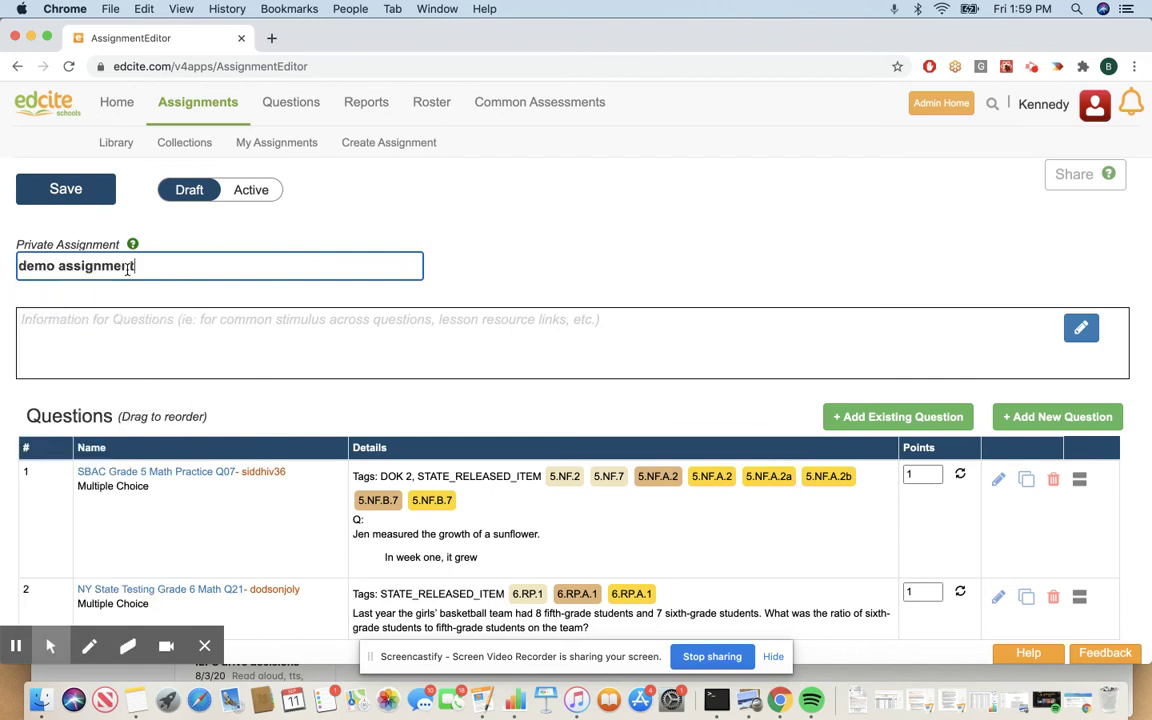
{"action": "left_click", "coordinate": [46, 183]}
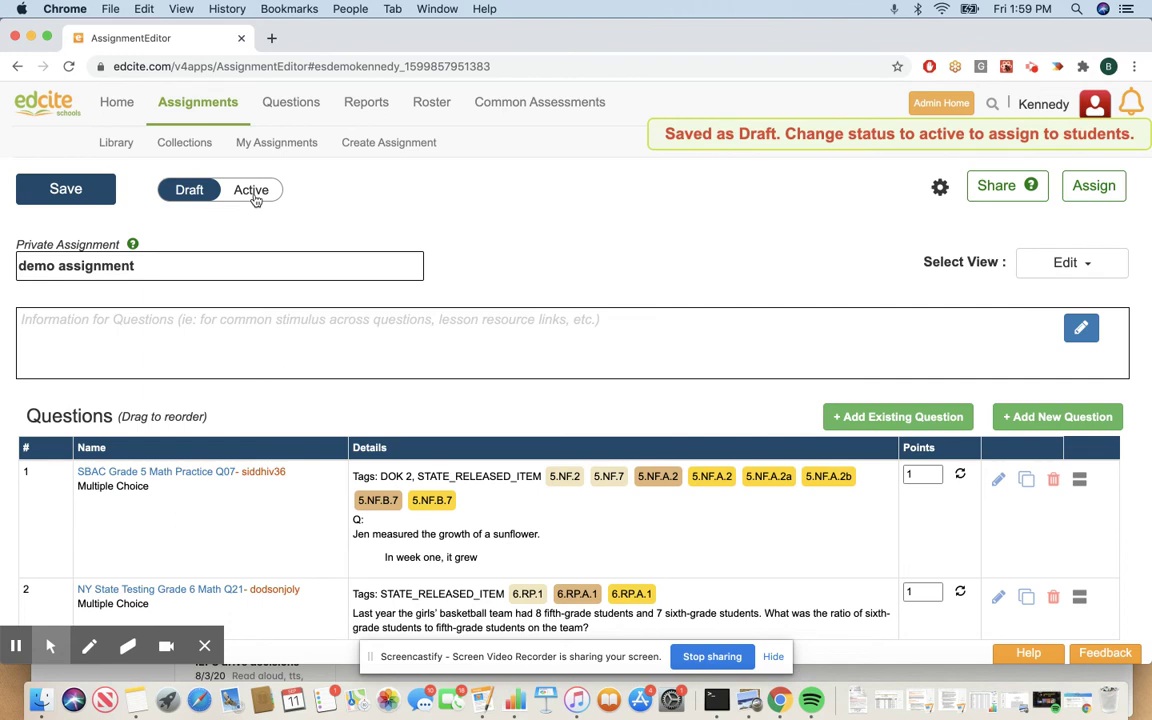
{"action": "left_click", "coordinate": [251, 190]}
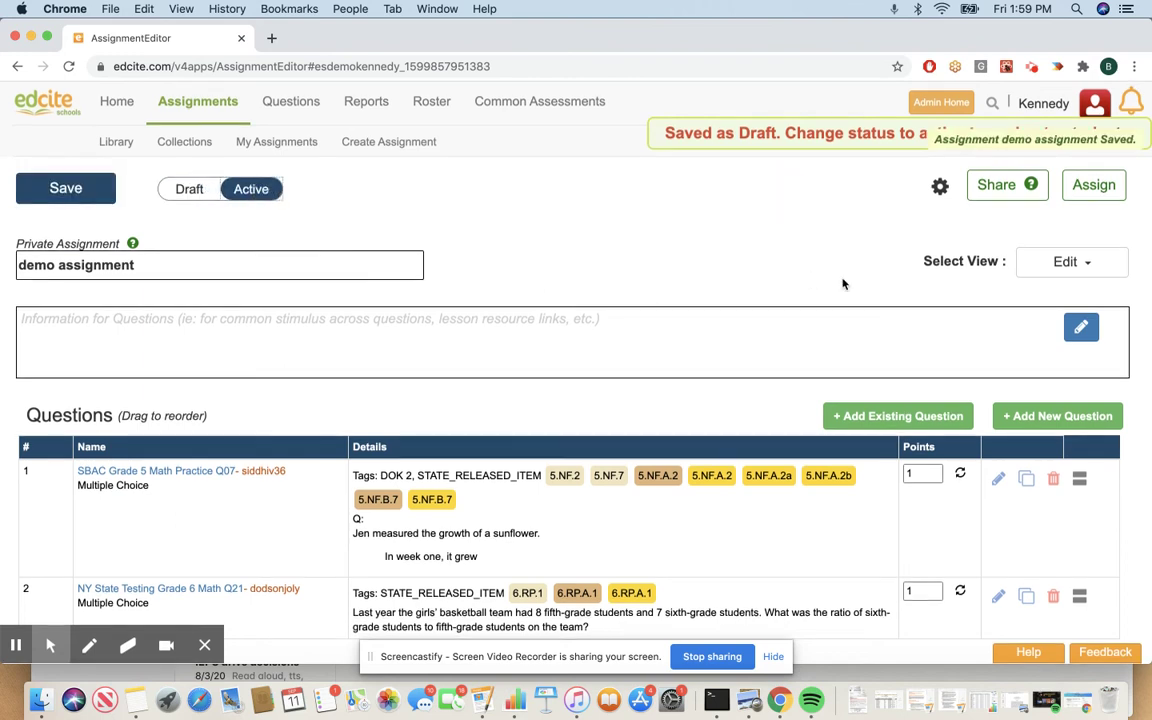
- Share the assignment to the 5th Grade Benchmarks school folder, then return to Teacher Home
{"action": "left_click", "coordinate": [990, 186]}
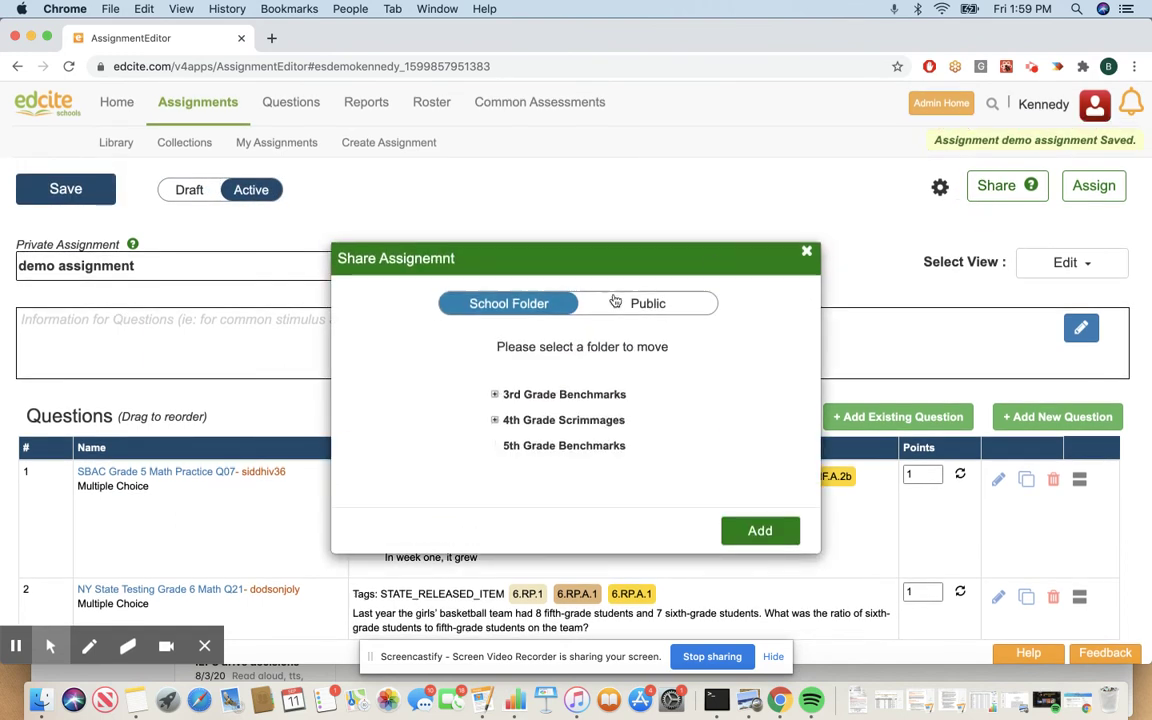
{"action": "left_click", "coordinate": [538, 449]}
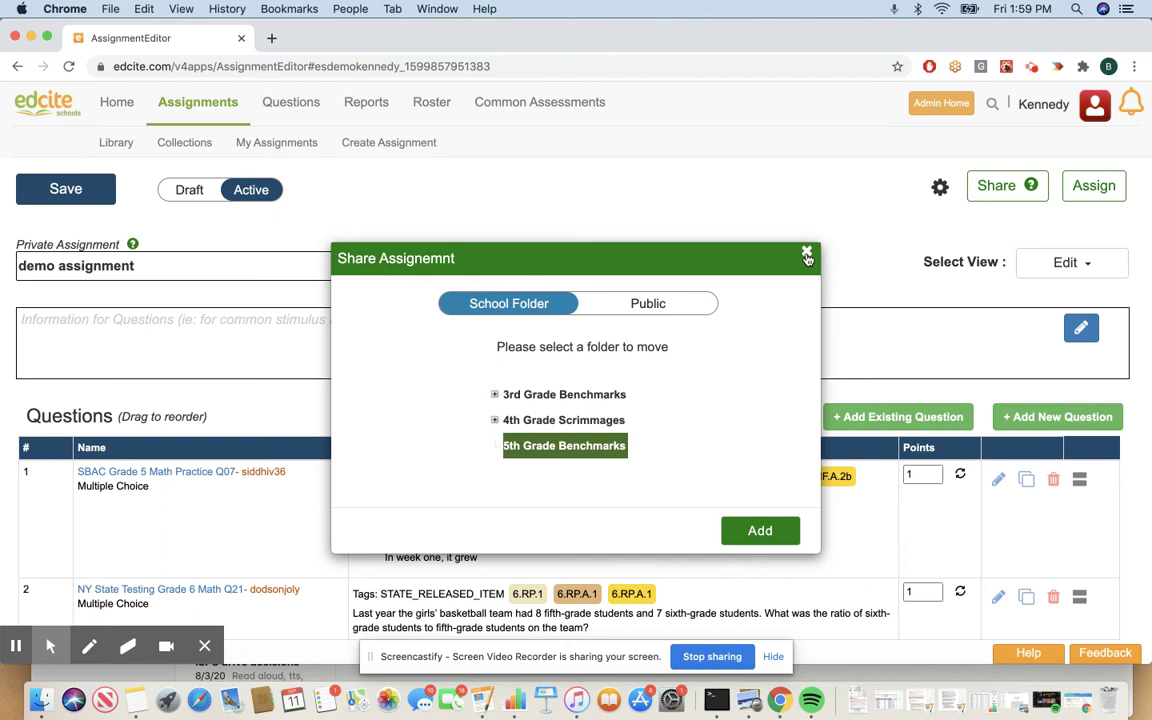
{"action": "left_click", "coordinate": [807, 256]}
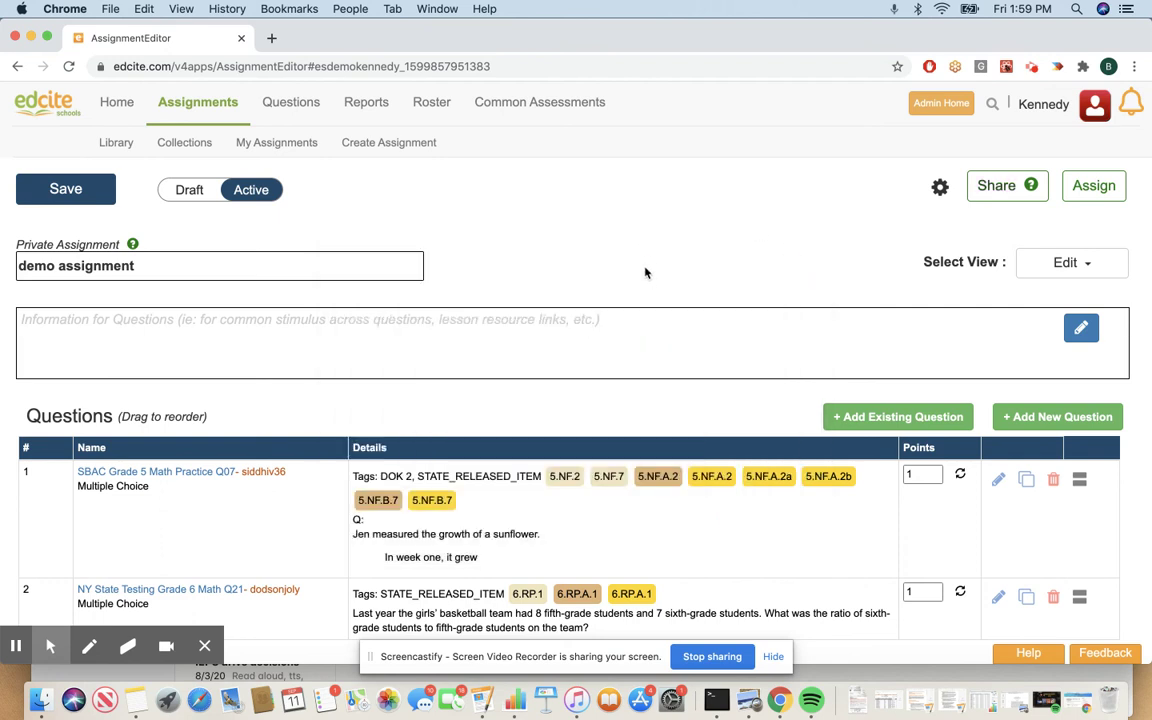
{"action": "left_click", "coordinate": [117, 103]}
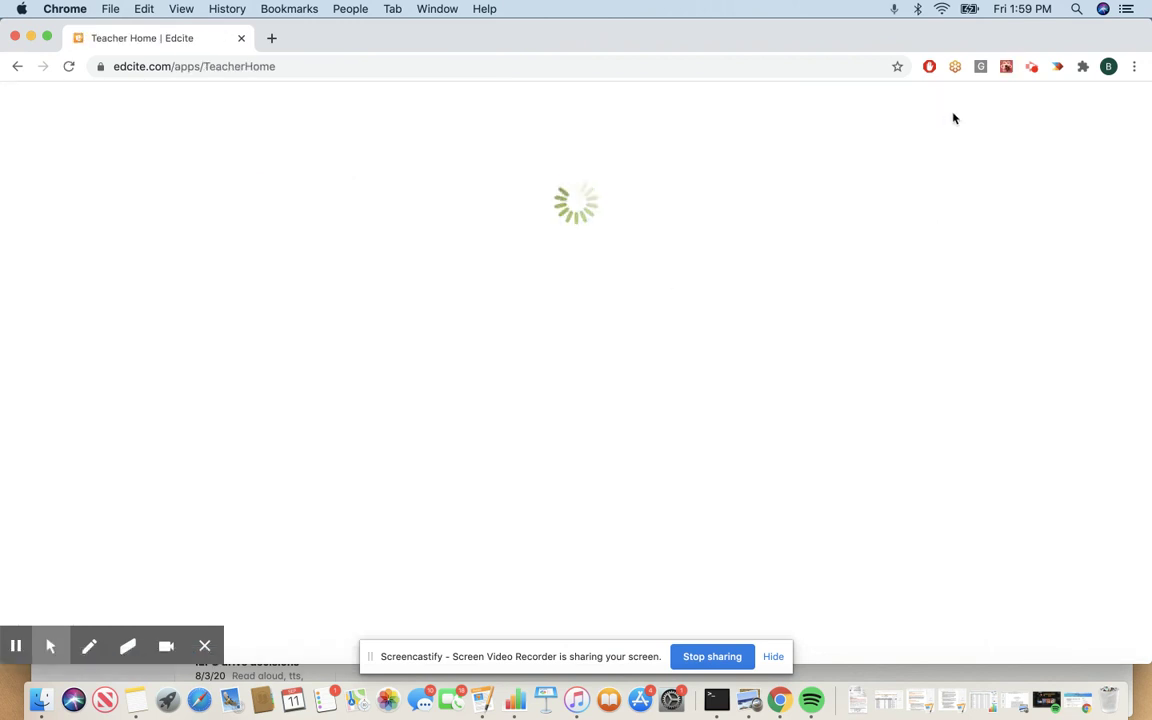
- From Admin Home, open District Assignments in the 4th Grade Scrimmages folder and clear the filter
{"action": "left_click", "coordinate": [941, 105]}
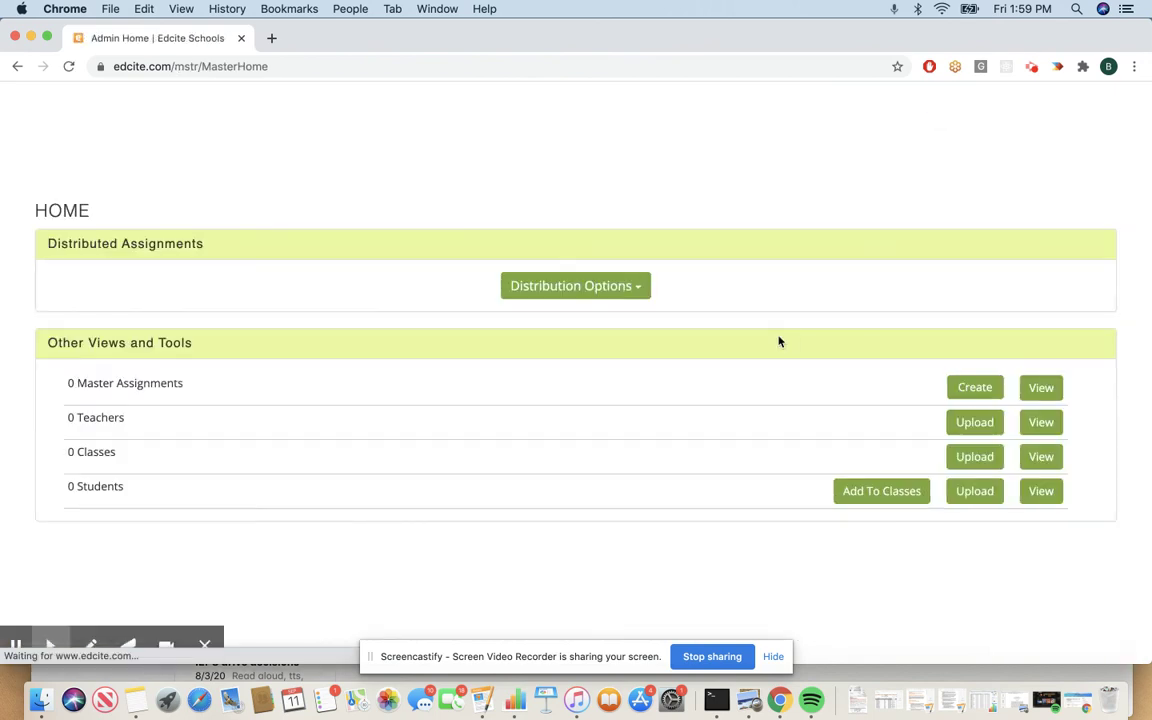
{"action": "mouse_move", "coordinate": [709, 160]}
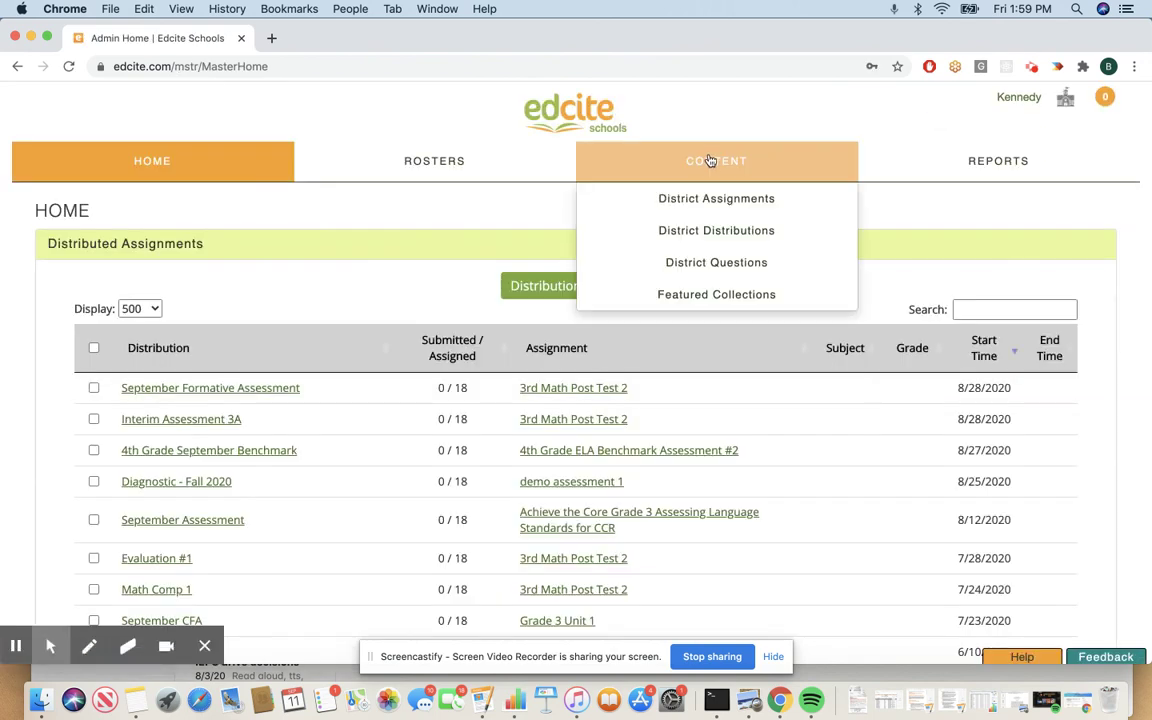
{"action": "left_click", "coordinate": [710, 202]}
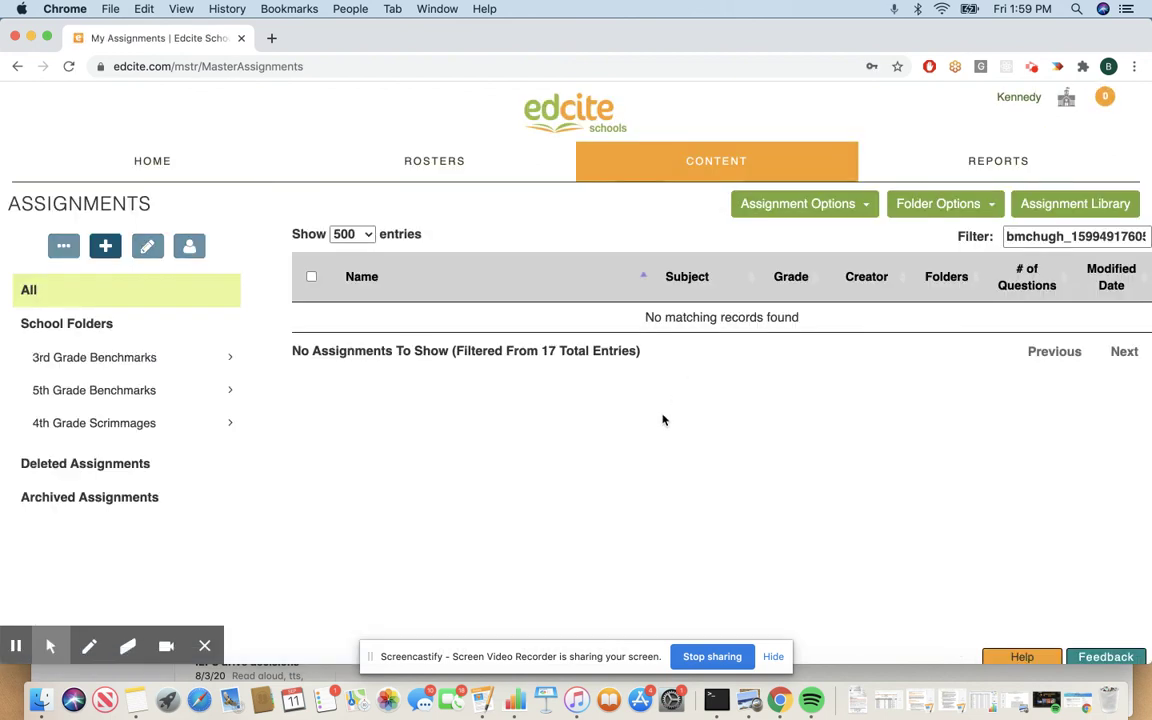
{"action": "left_click", "coordinate": [137, 370]}
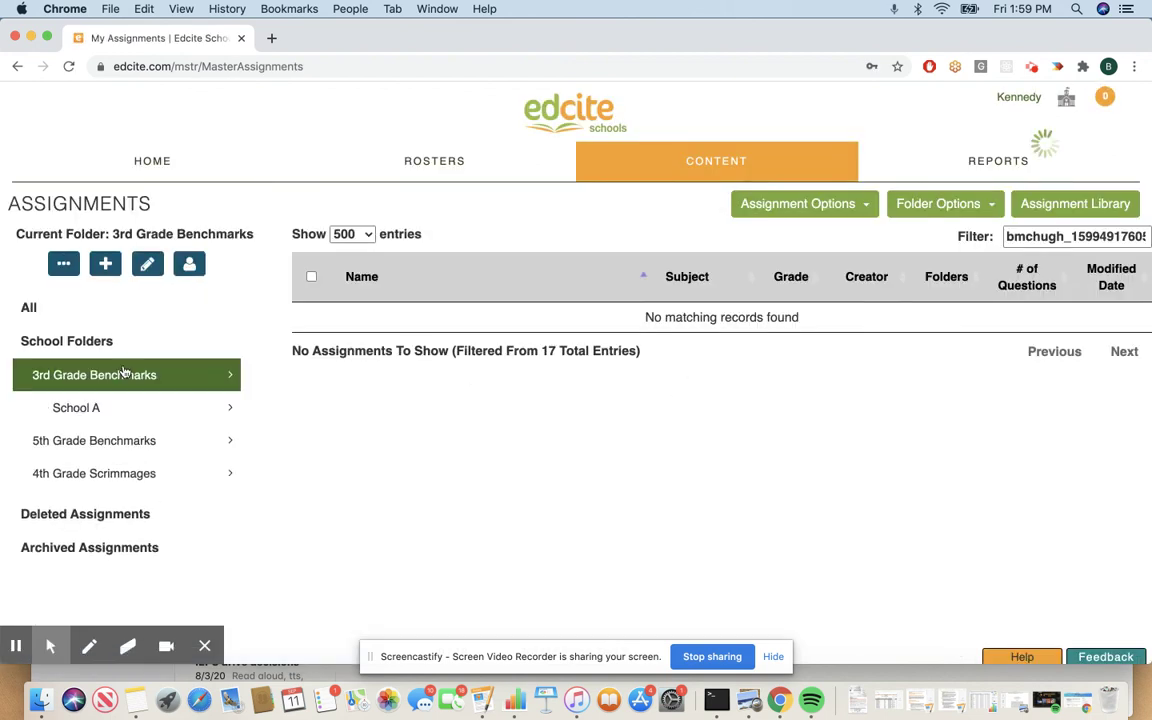
{"action": "left_click", "coordinate": [168, 476]}
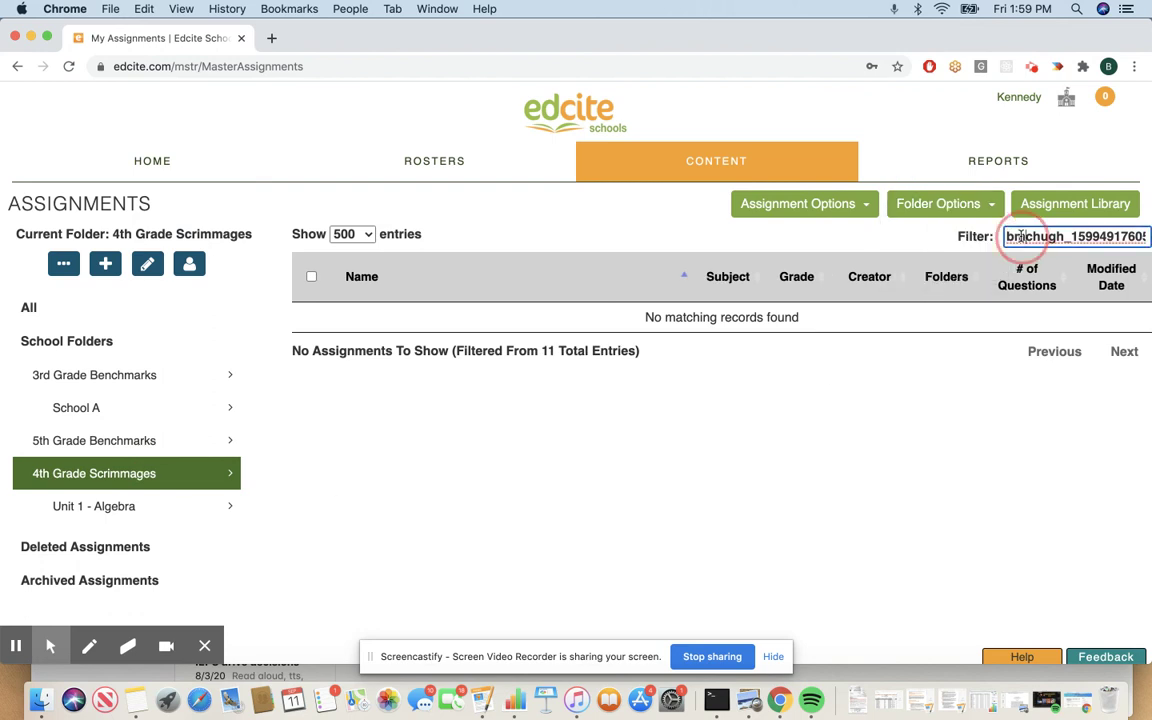
{"action": "double_click", "coordinate": [1021, 237]}
{"action": "key", "text": "BackSpace"}
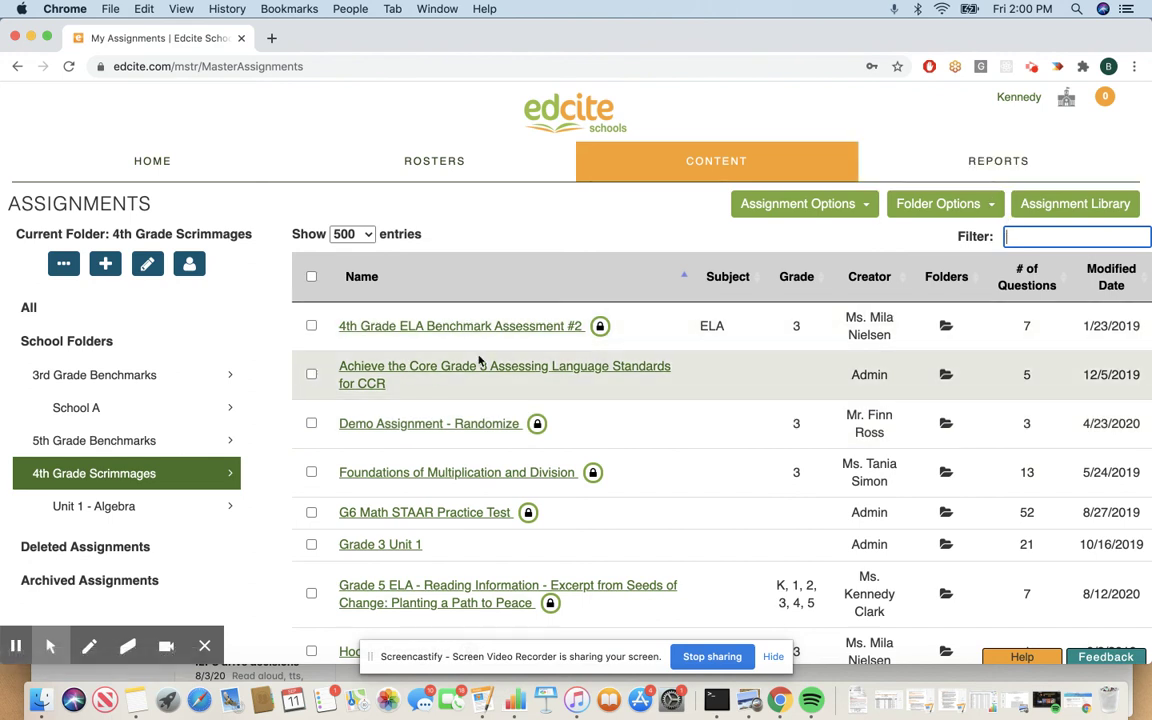
- Check the Achieve the Core assignment to view its actions, then uncheck it
{"action": "left_click", "coordinate": [311, 375]}
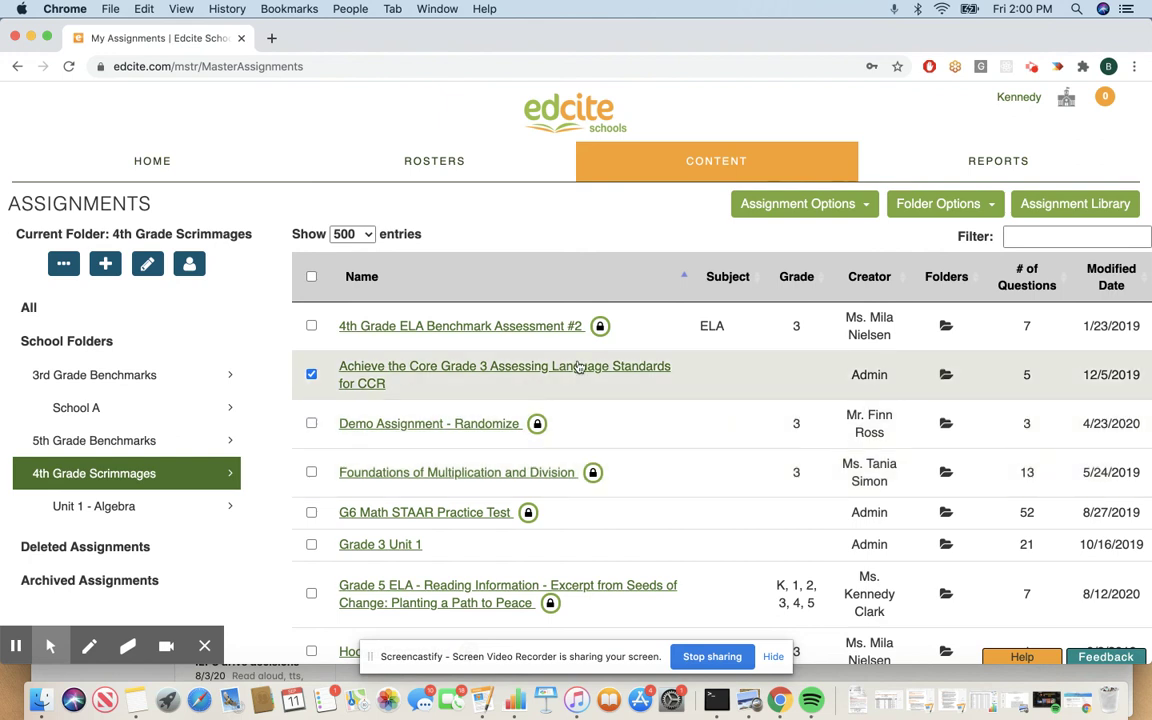
{"action": "left_click", "coordinate": [816, 210]}
{"action": "left_click", "coordinate": [591, 209]}
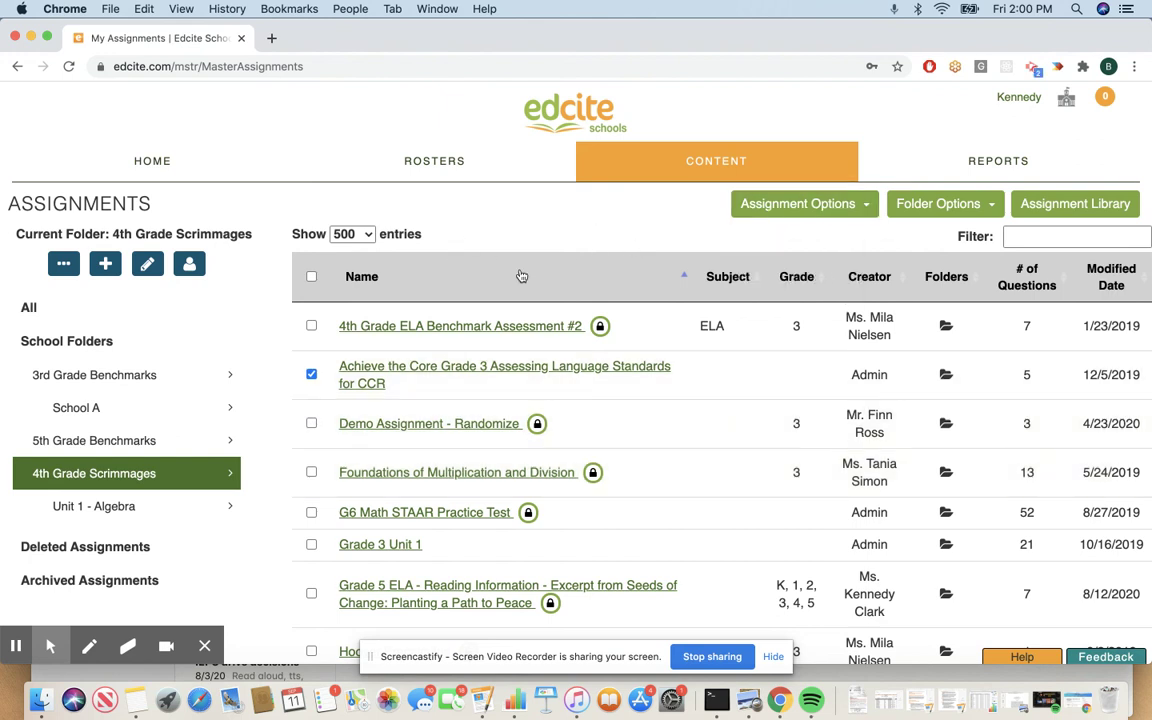
{"action": "left_click", "coordinate": [311, 375]}
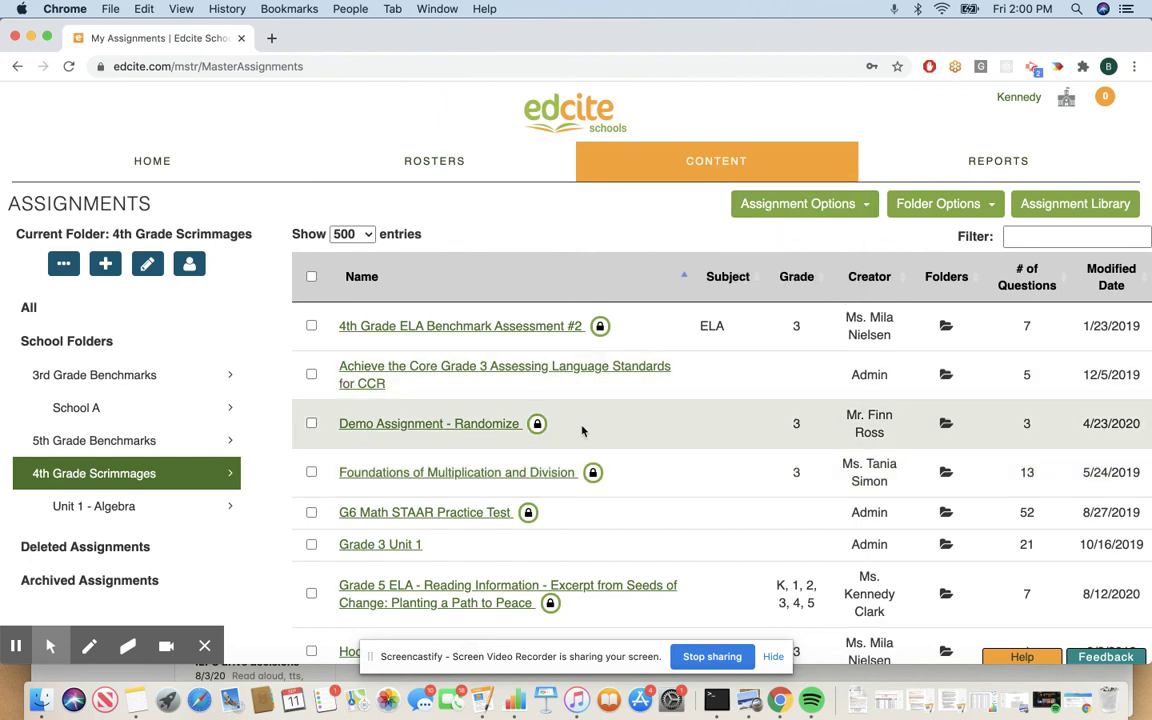